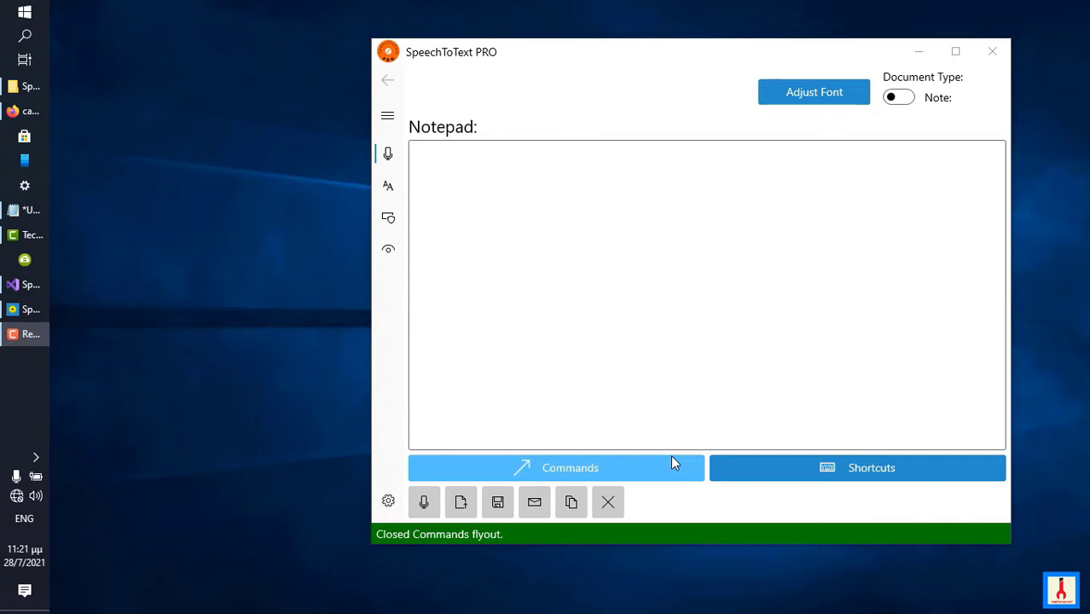
Open the note command list, view the keywords of the Acronymize and Clear commands, and browse the remaining commands.
click(595, 472)
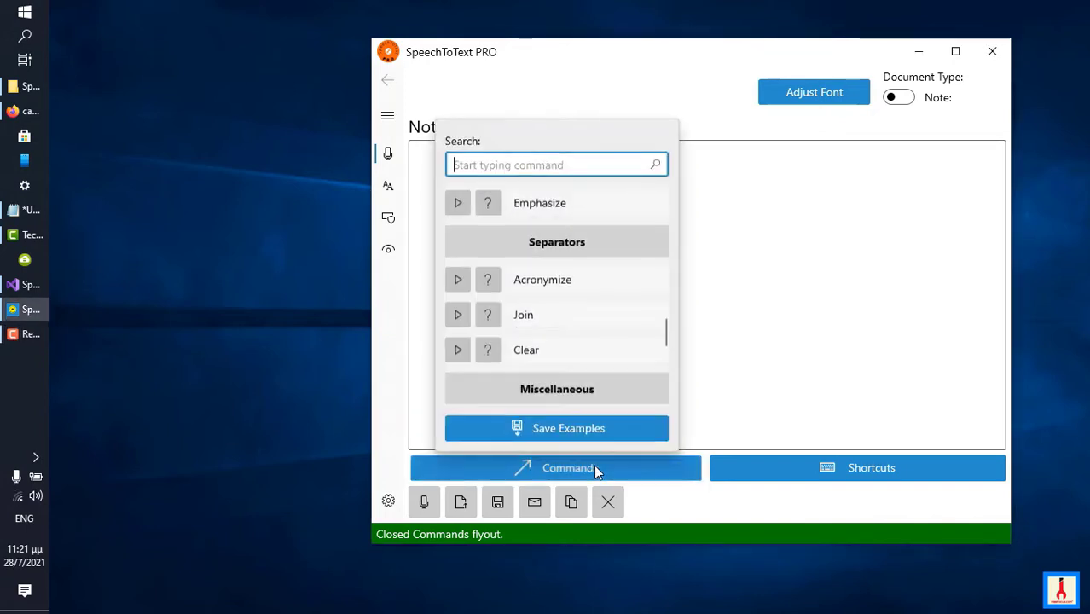
click(594, 267)
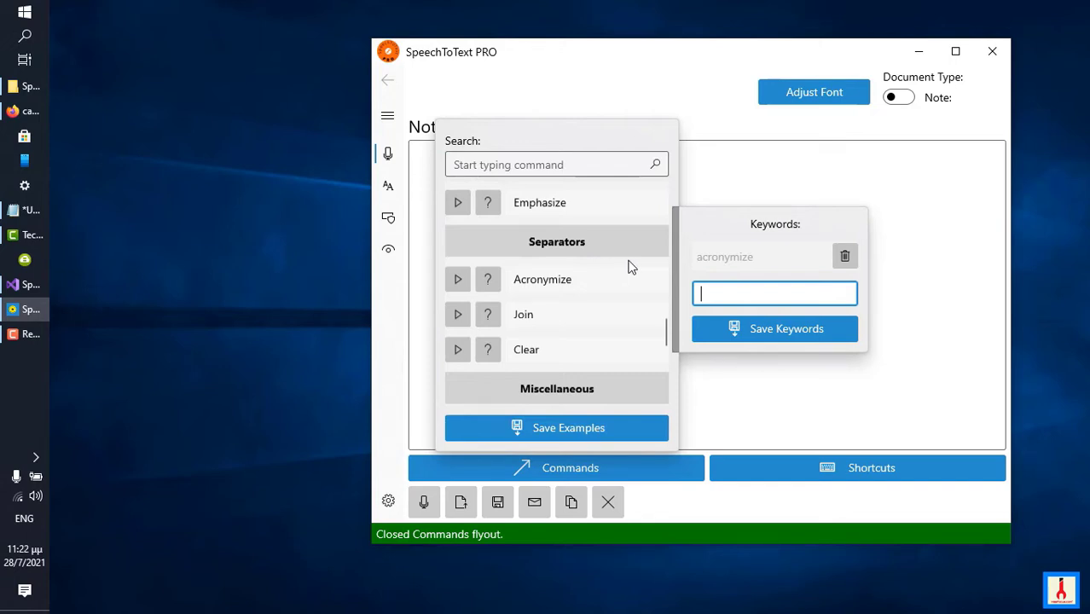
click(658, 347)
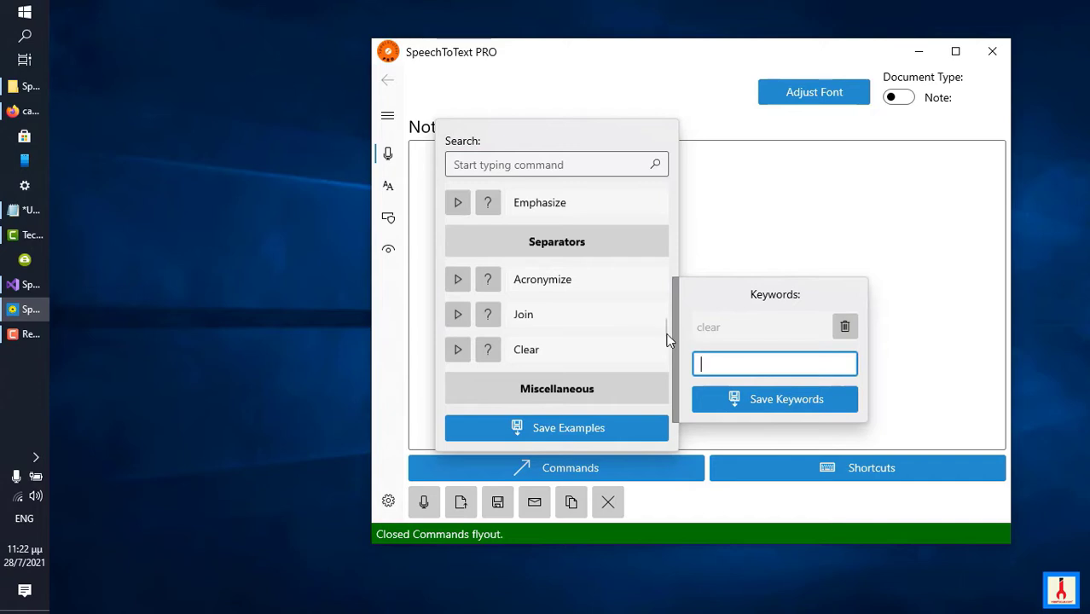
click(718, 260)
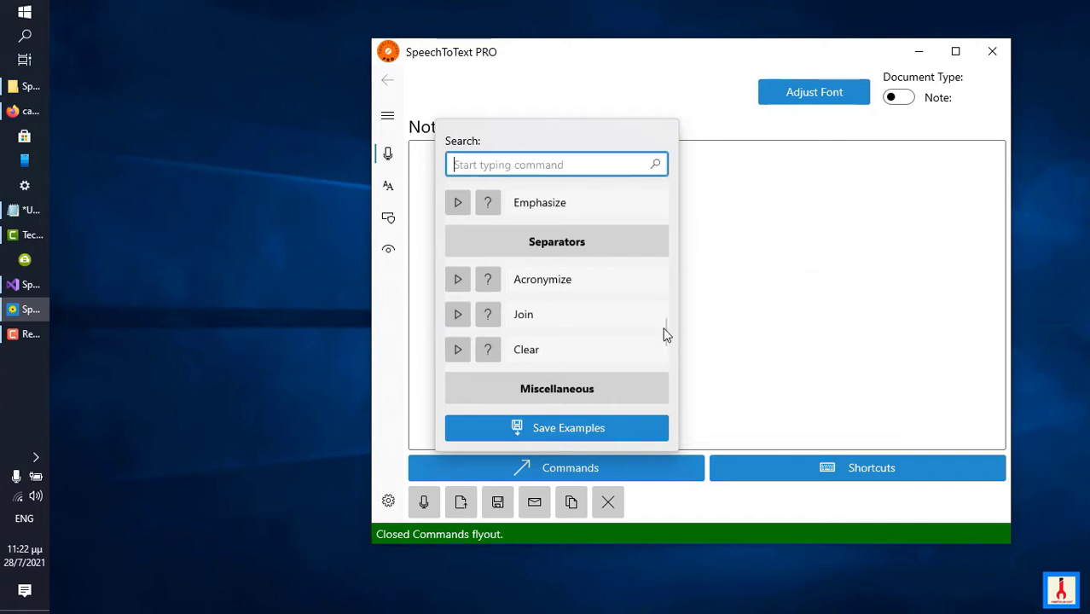
drag(663, 328, 644, 388)
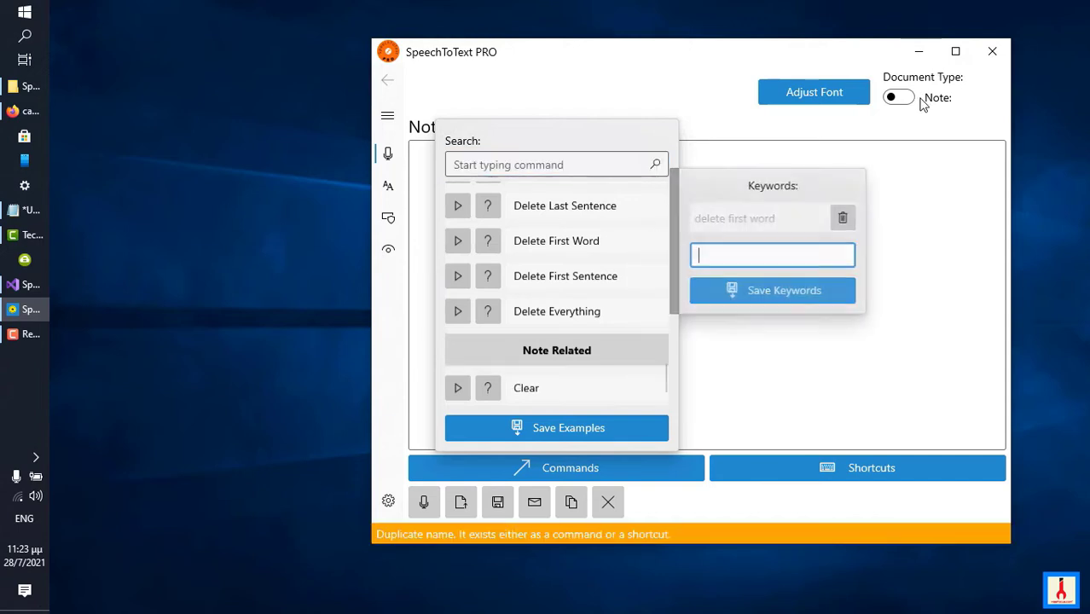
Close the command list and switch the document type to Book.
click(906, 96)
click(906, 96)
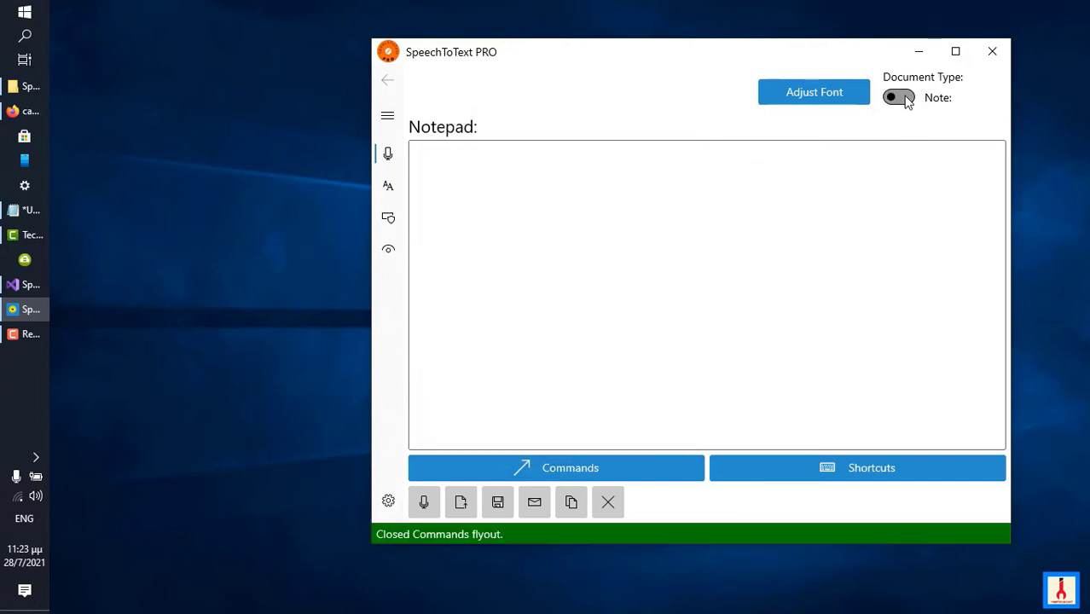
click(906, 97)
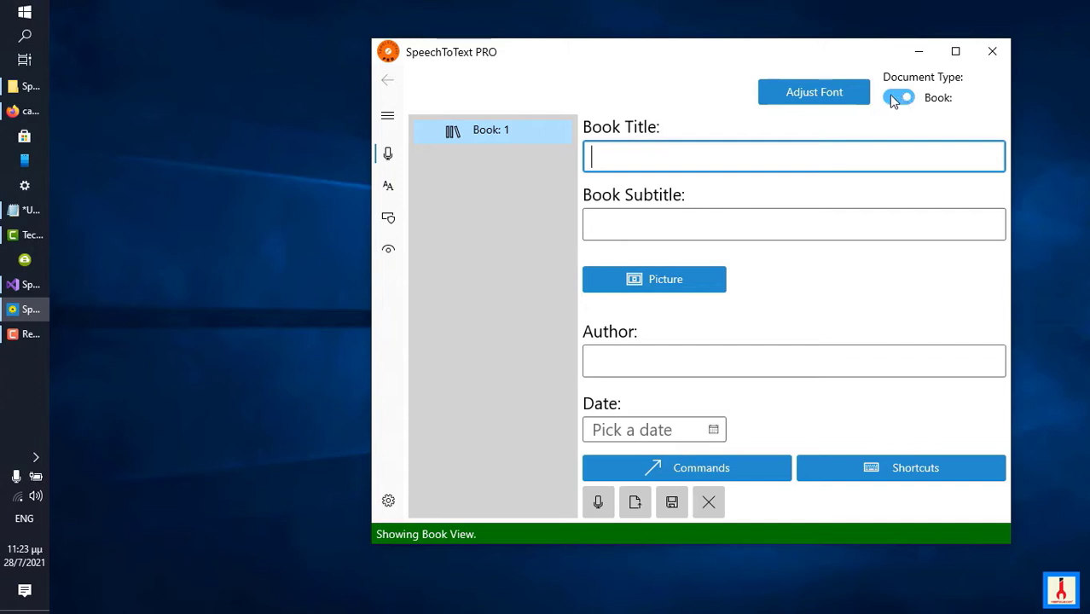
Examine the book command list from the Book Related group to Book Navigation, including the keywords of Insert Section.
click(737, 474)
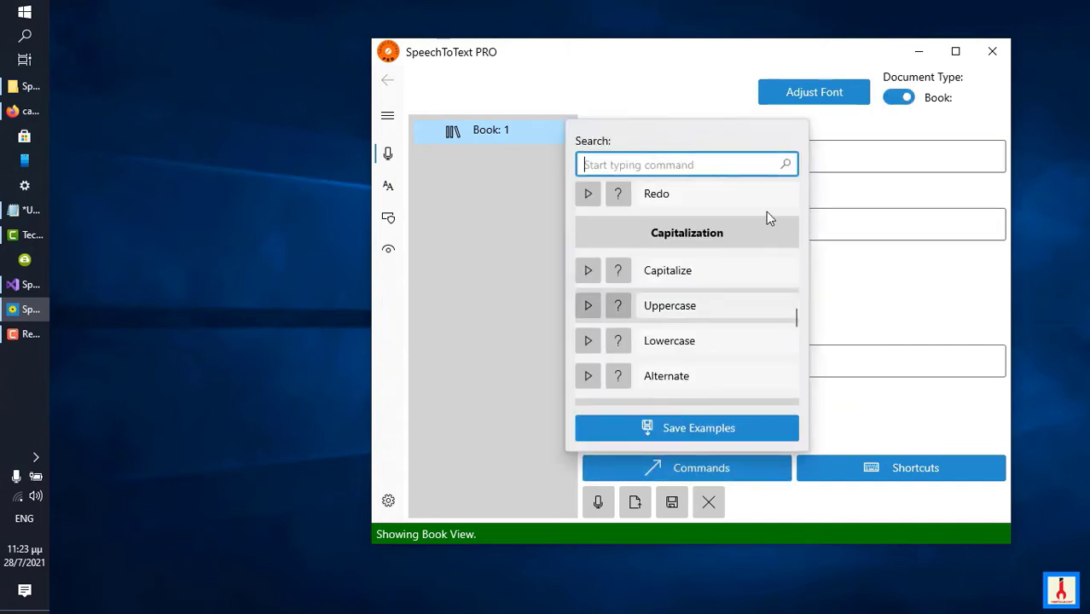
click(758, 305)
click(799, 316)
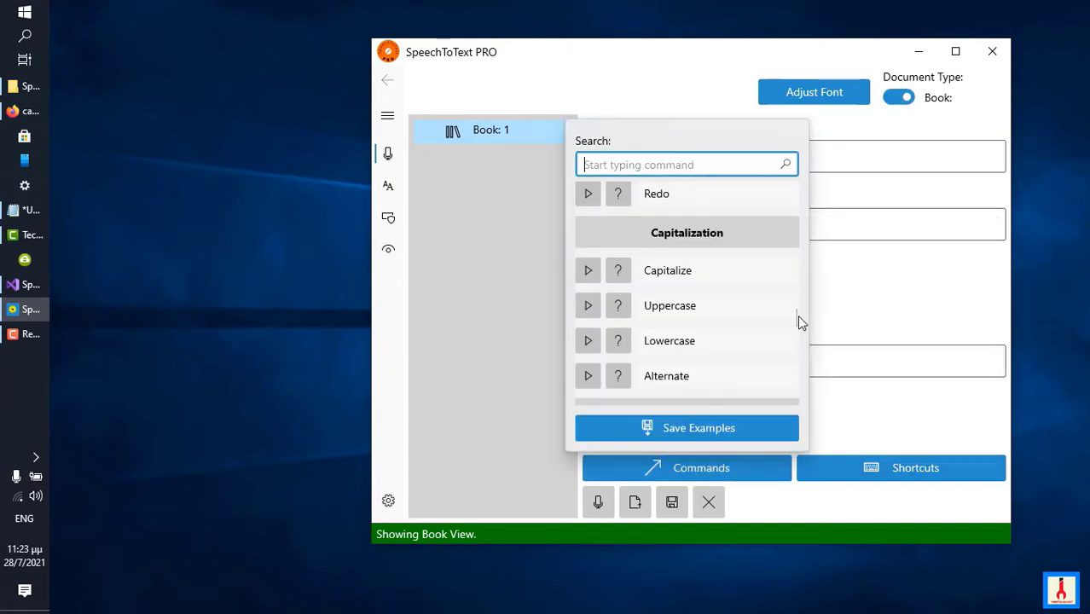
drag(795, 298, 795, 202)
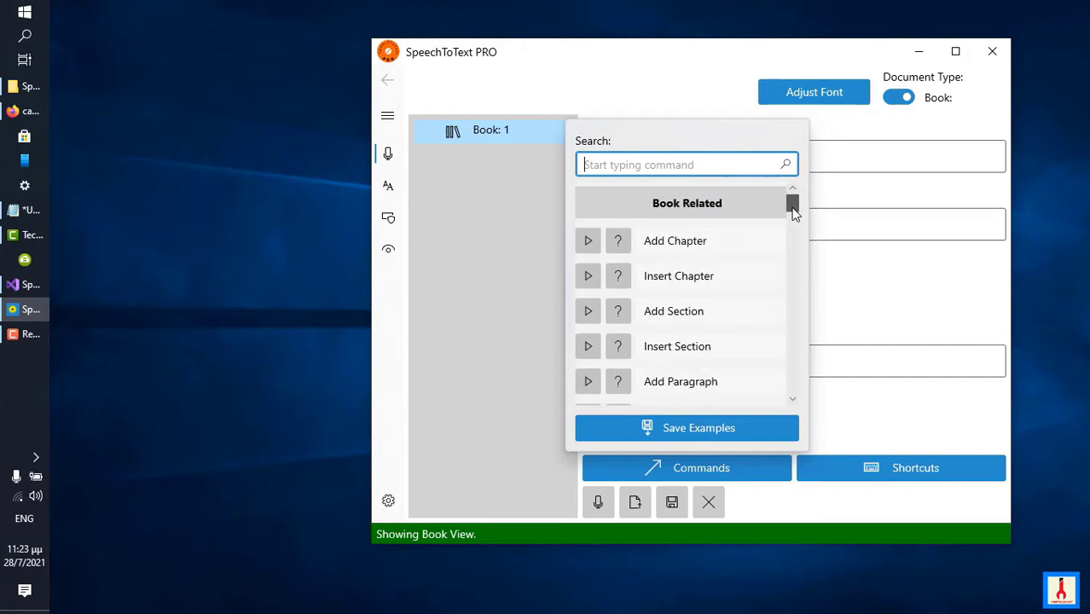
scroll(794, 214, down, 1)
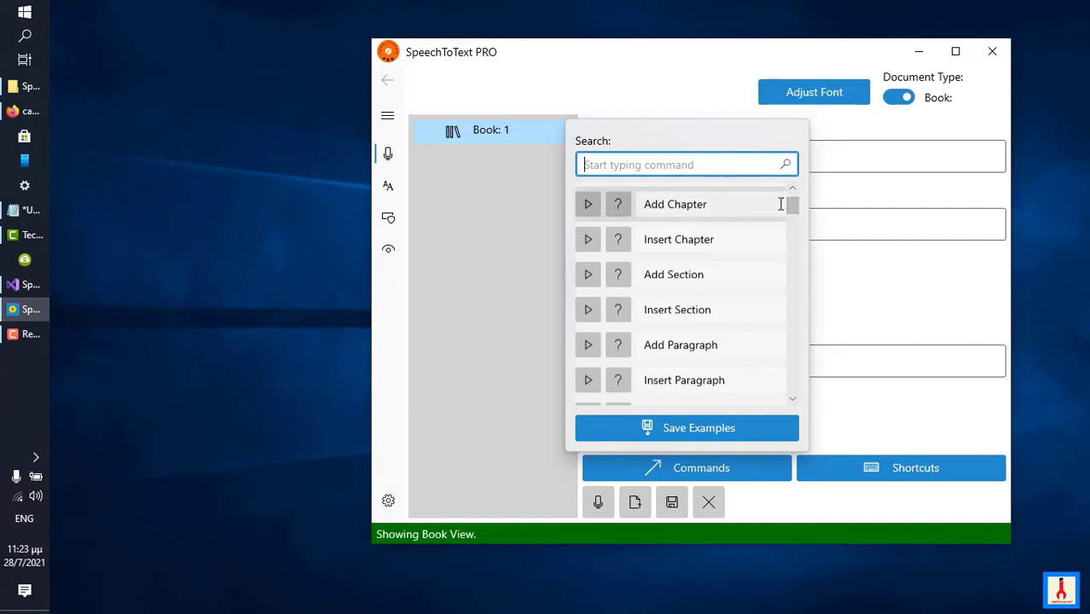
click(727, 312)
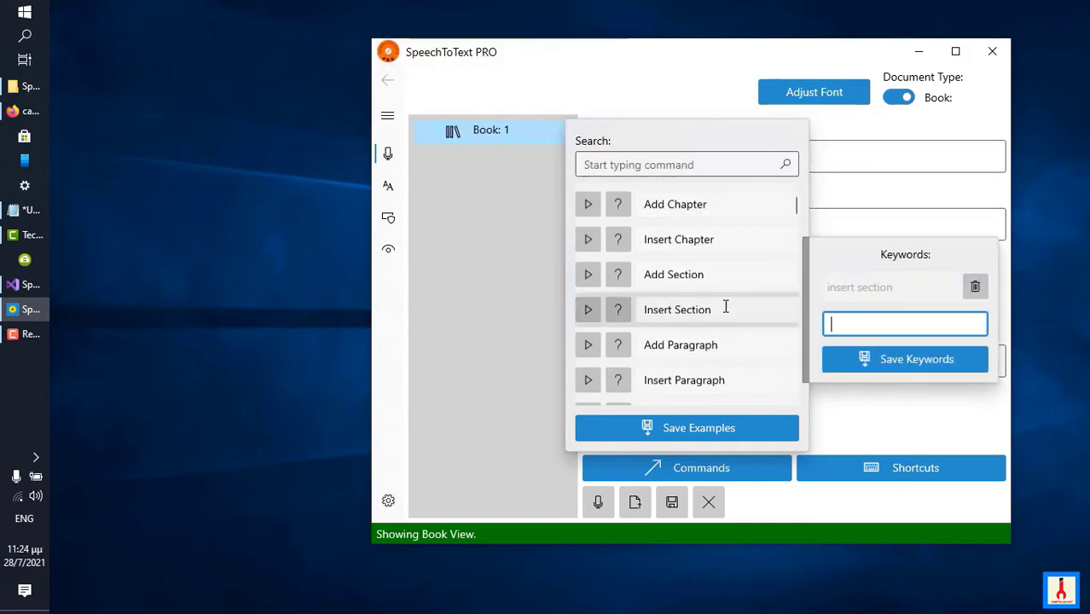
click(555, 245)
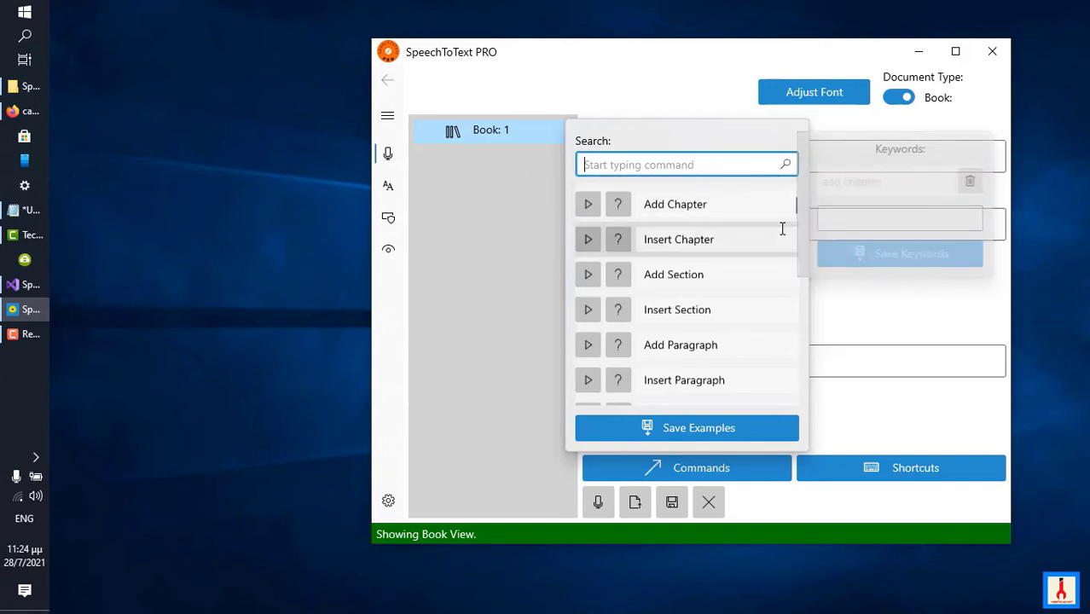
drag(795, 205, 790, 247)
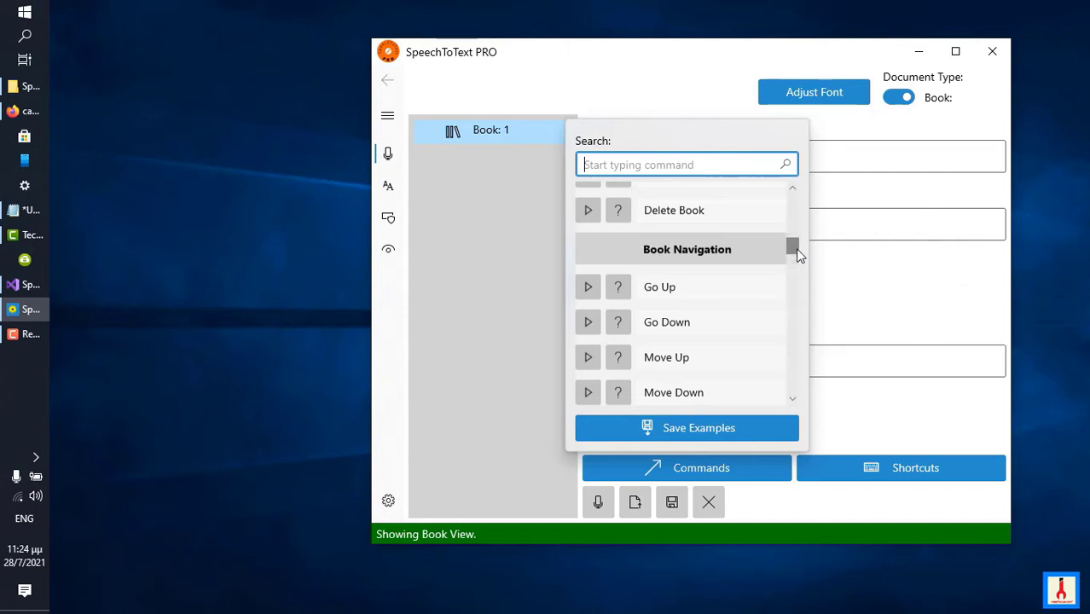
Examine the Formatting commands, viewing the keywords of Bold, Underline and Strikethrough.
drag(797, 250, 797, 343)
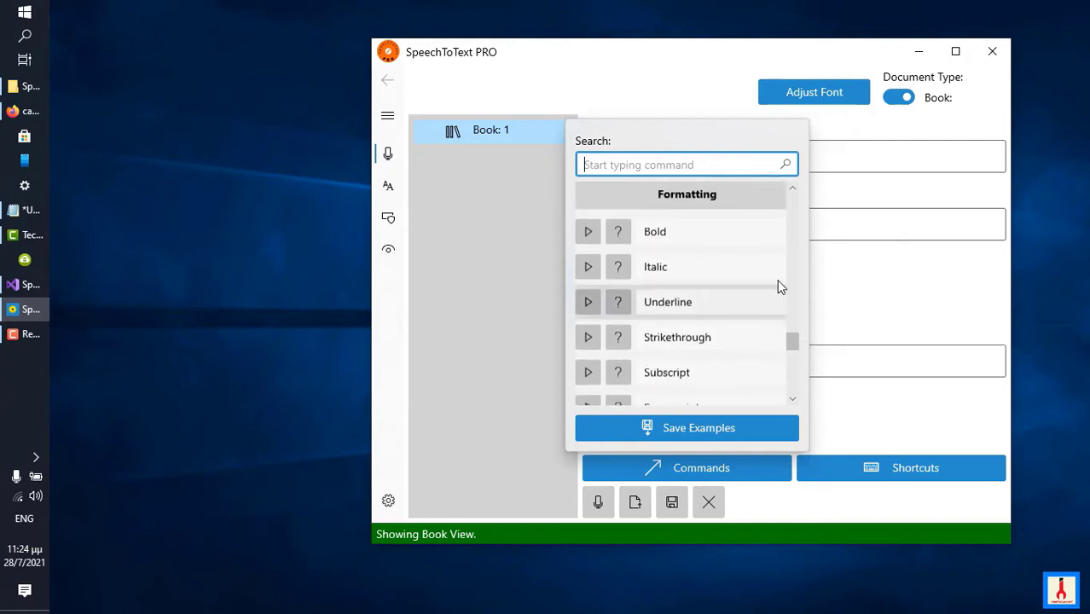
click(704, 233)
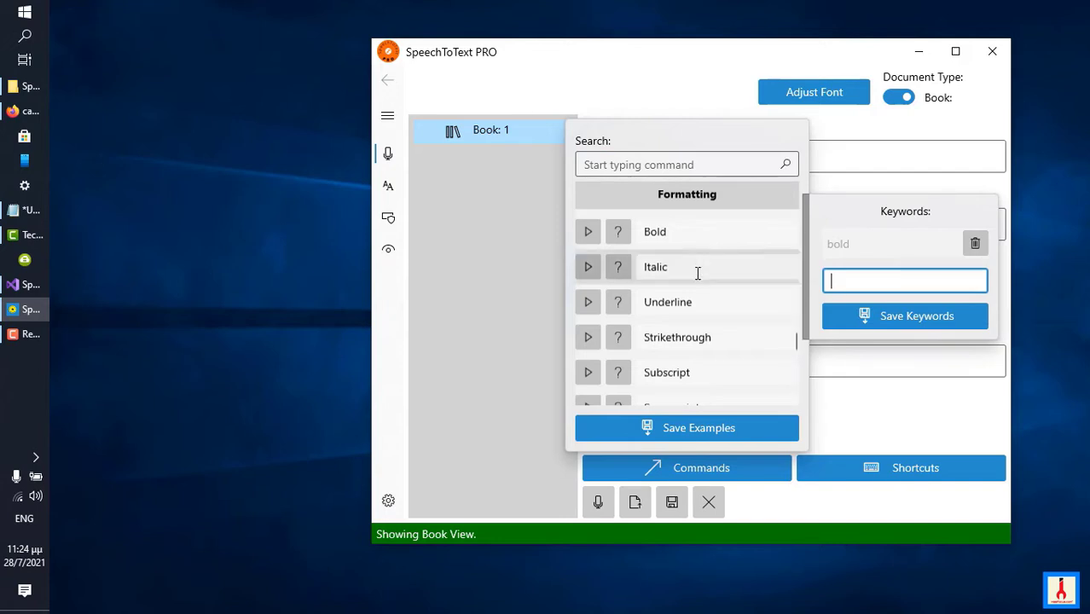
click(712, 307)
click(711, 305)
click(722, 334)
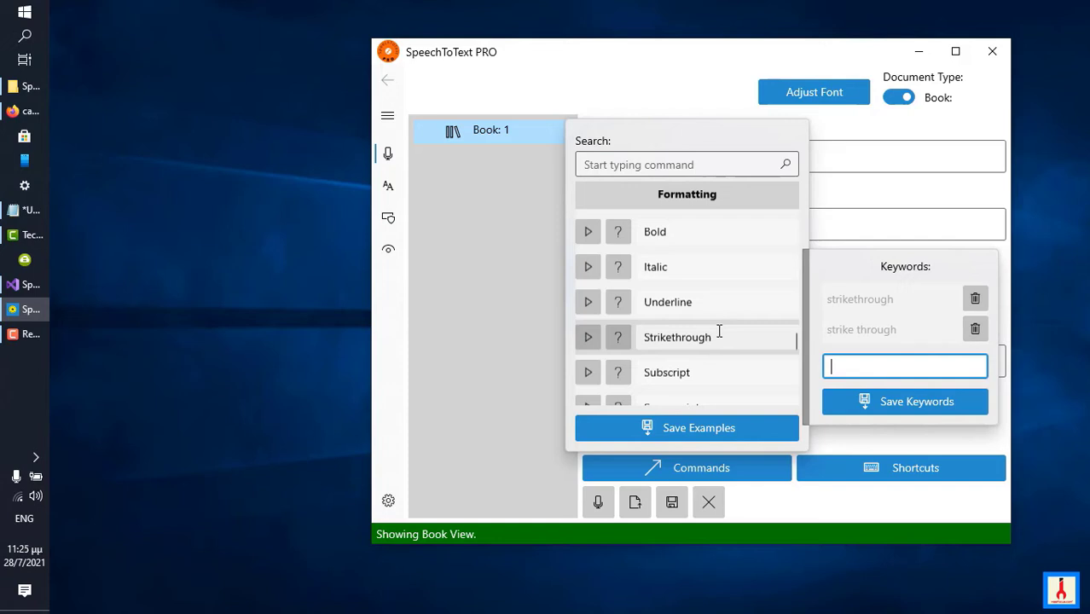
click(799, 344)
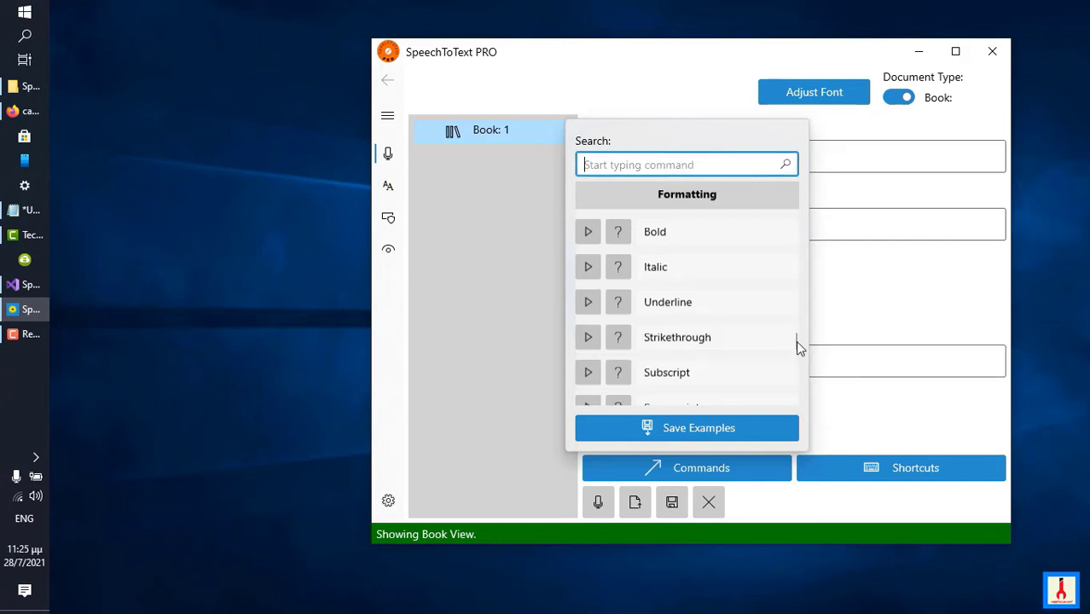
drag(796, 342, 795, 349)
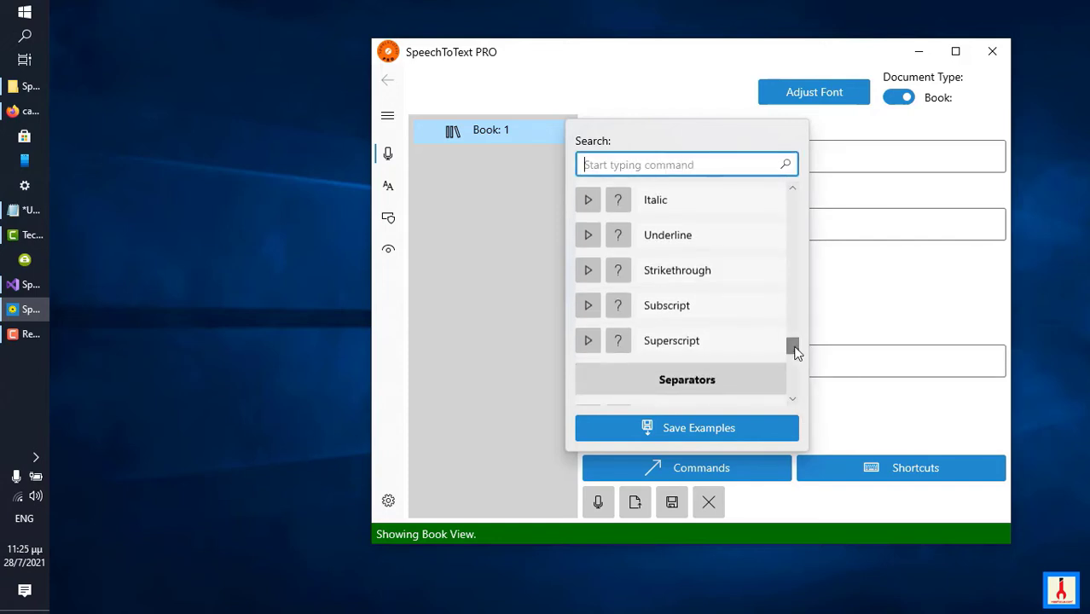
Close the book command list and switch the document type back to Note.
click(895, 105)
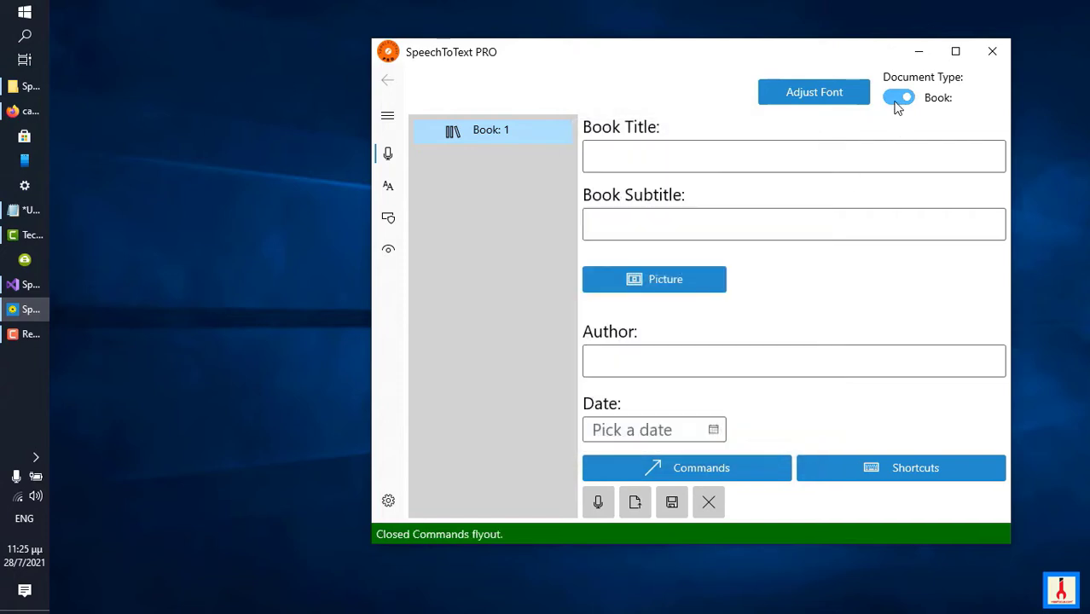
click(891, 106)
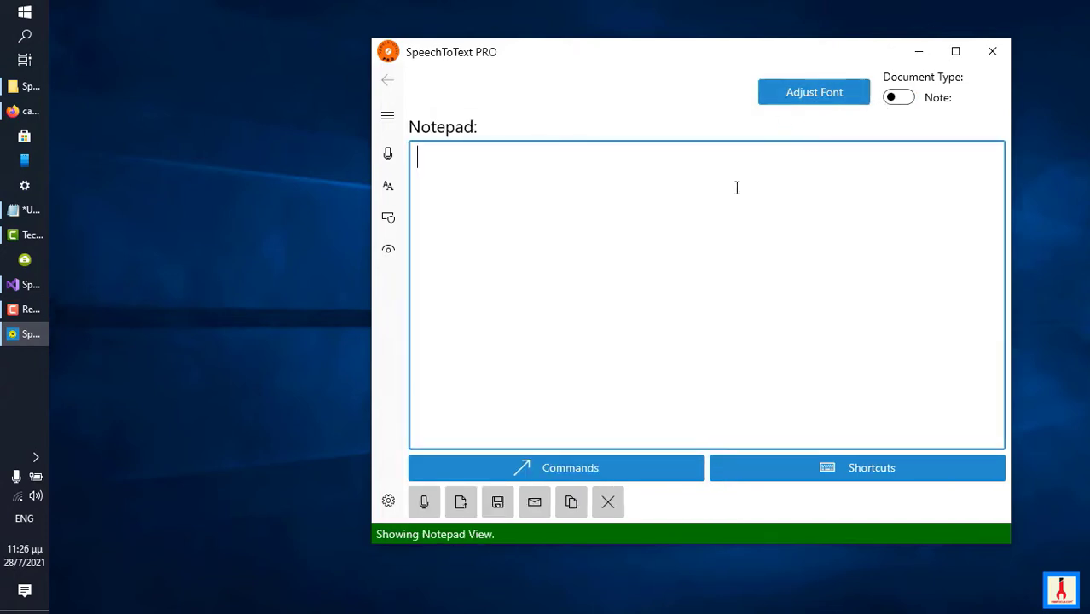
Open the note command list and read the help description and keywords of the Select Last Word command.
click(636, 474)
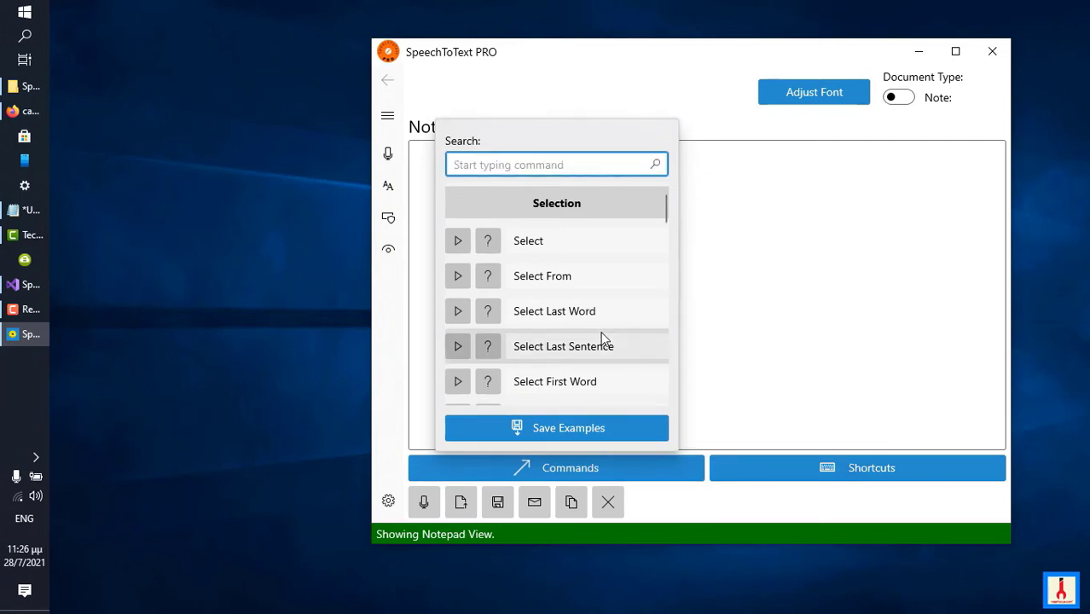
click(585, 310)
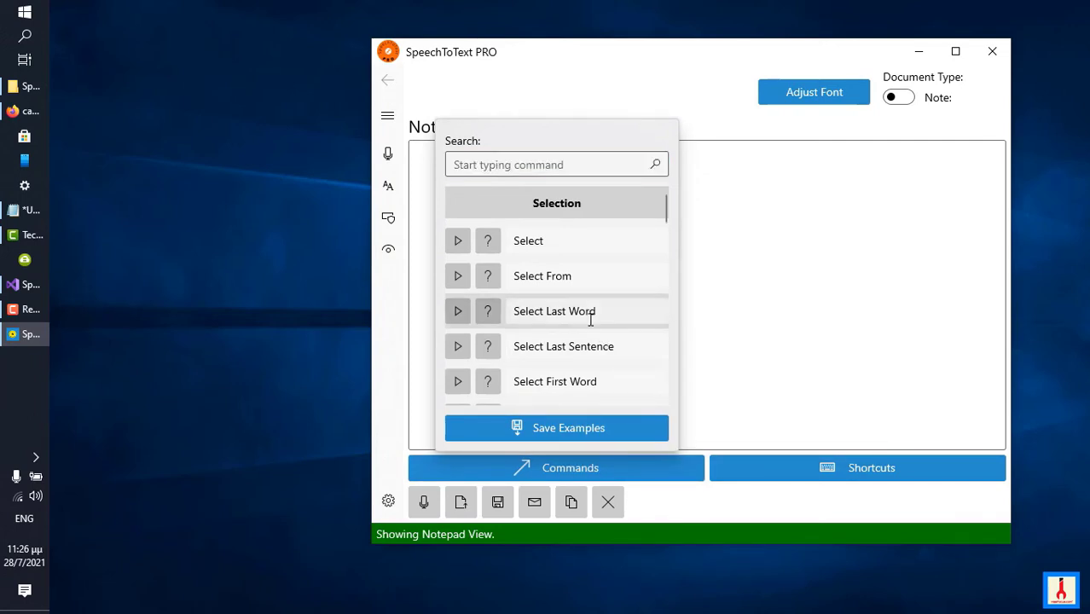
click(469, 314)
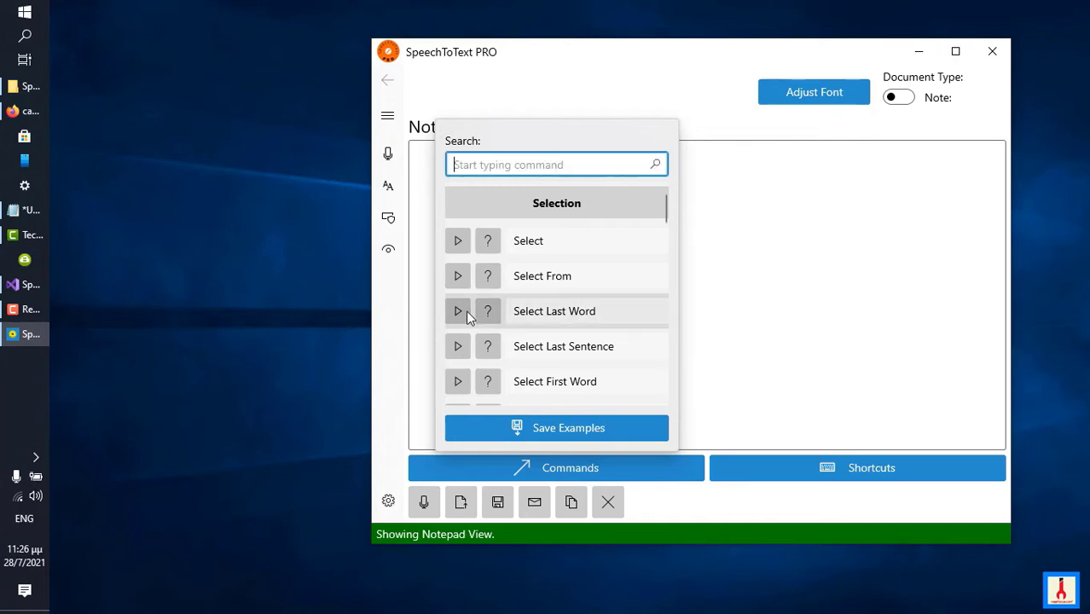
click(485, 315)
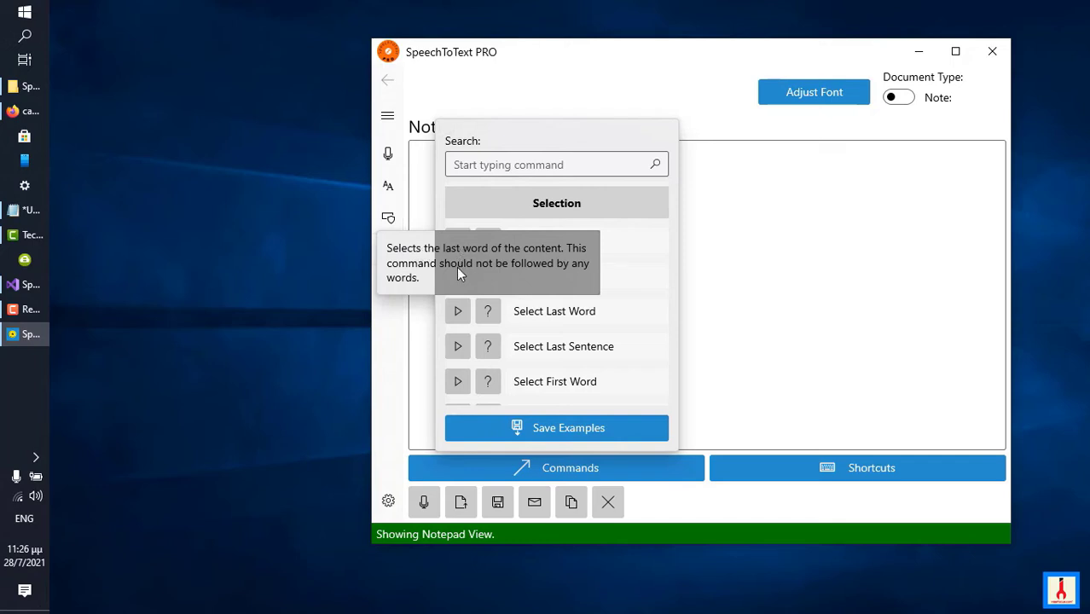
click(516, 316)
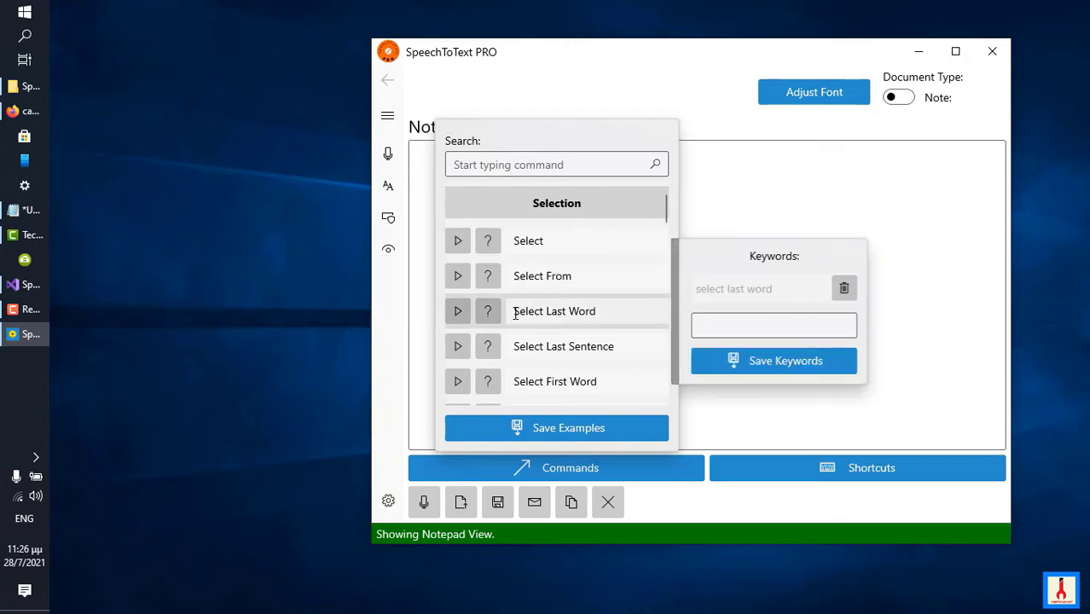
click(512, 288)
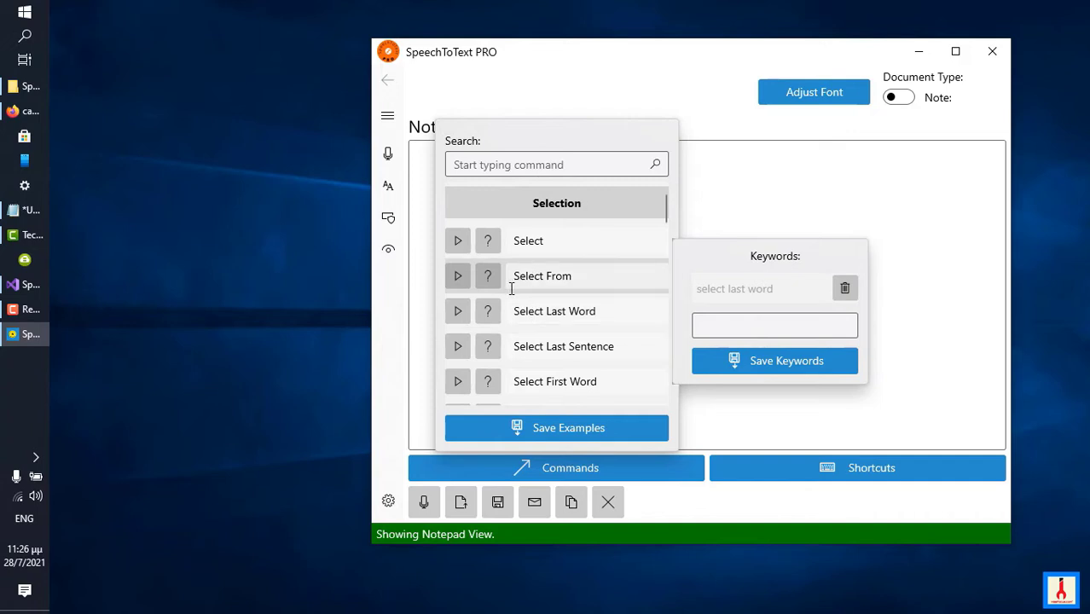
Play the example of the Select Last Word command and clear the demo text from the notepad.
click(457, 317)
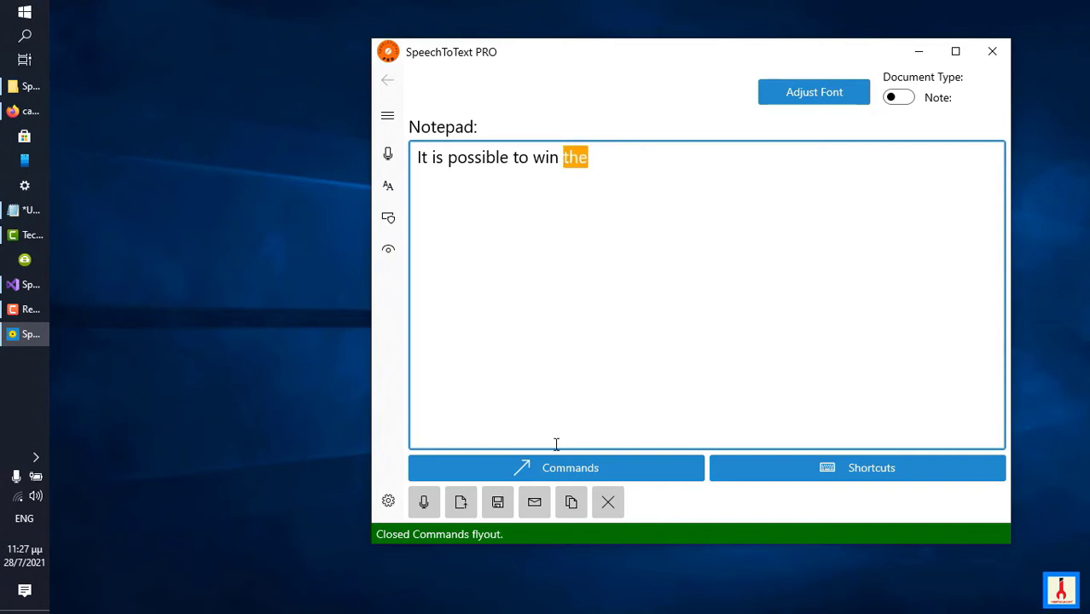
click(608, 502)
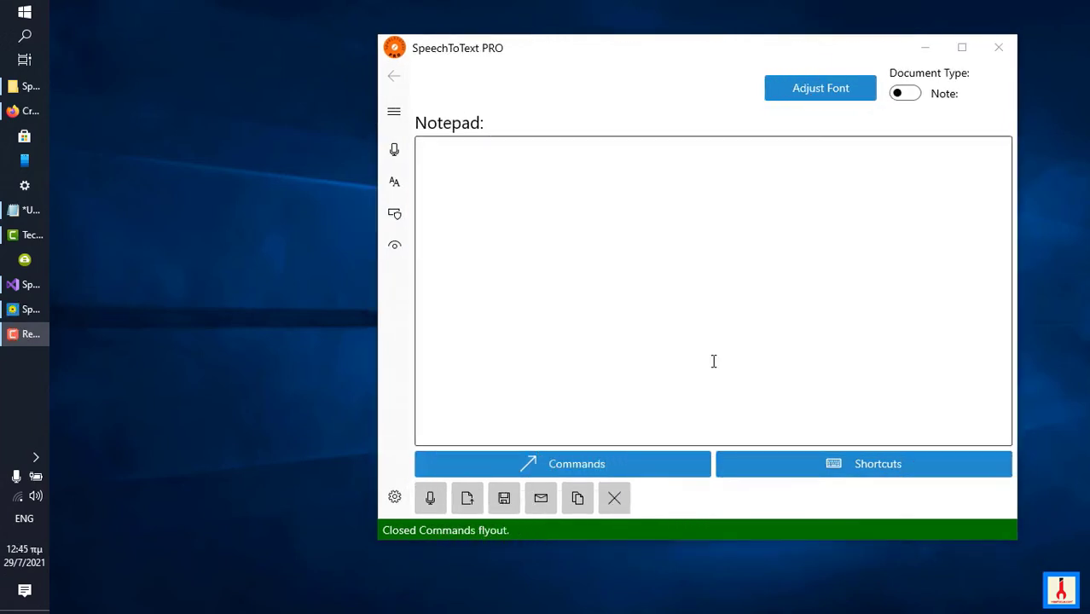
Open the note command list, view the keywords and editable name of the Select command, and close the list.
click(620, 470)
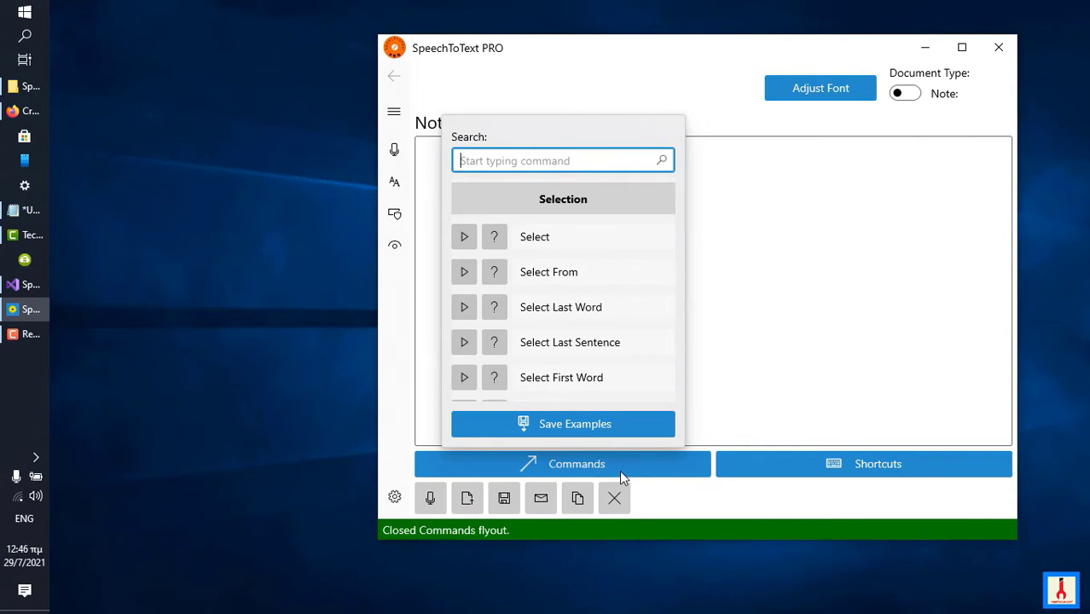
click(602, 236)
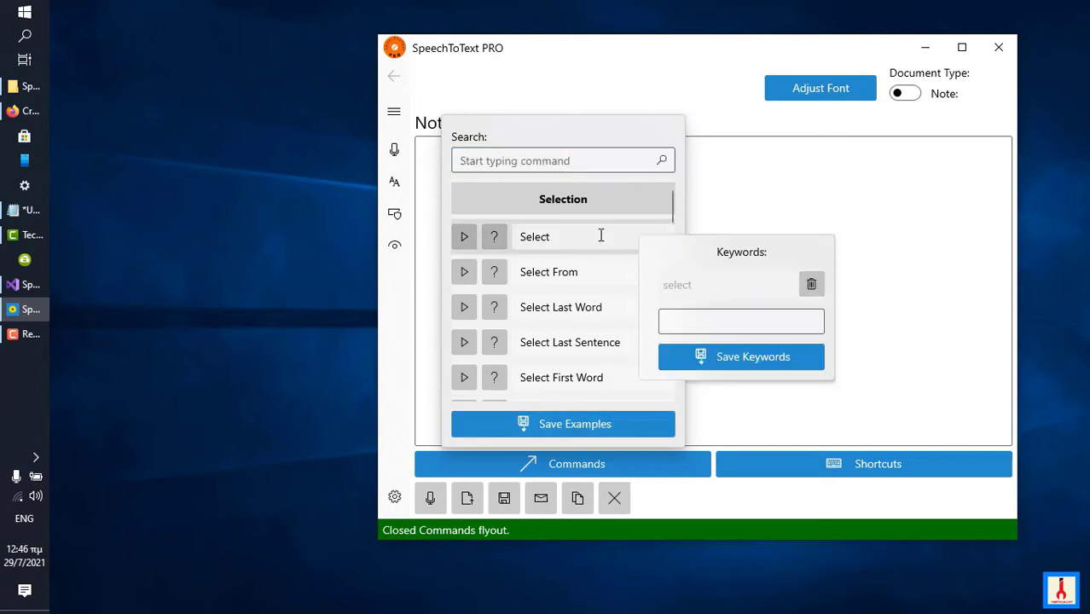
click(601, 235)
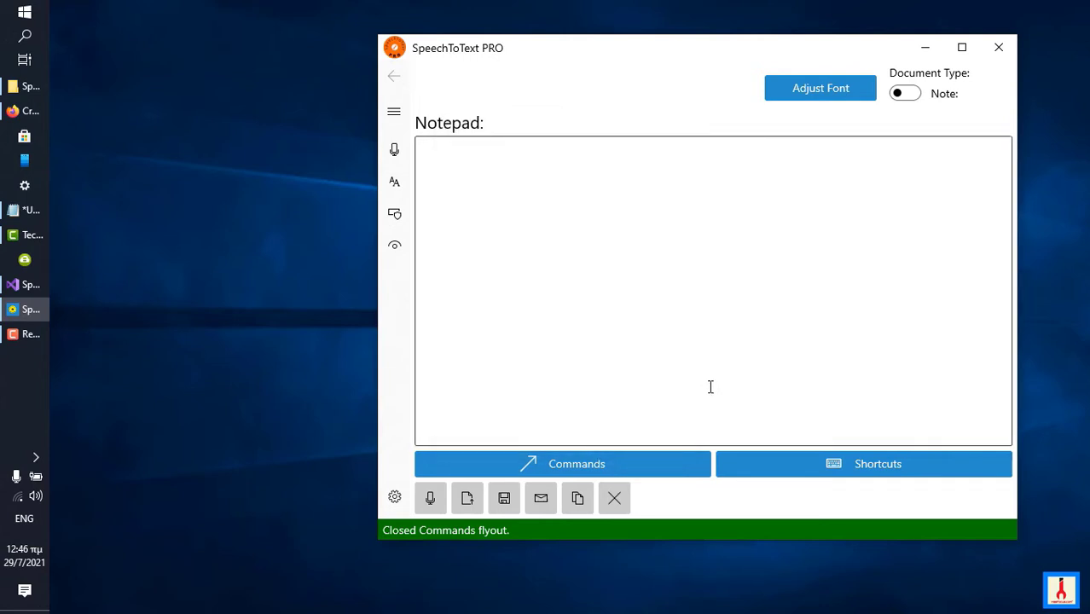
click(622, 464)
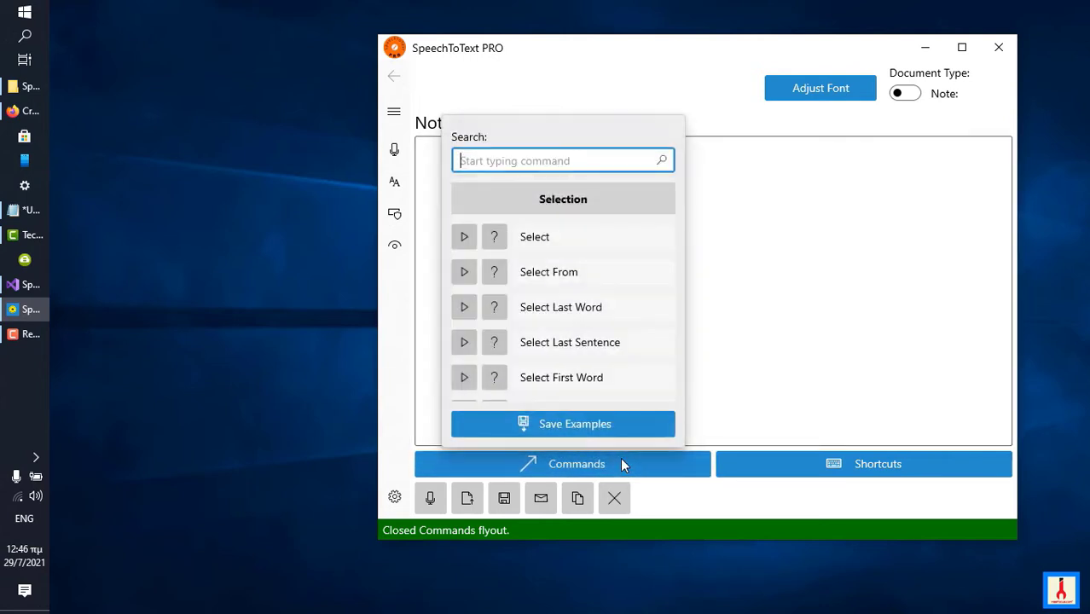
click(558, 241)
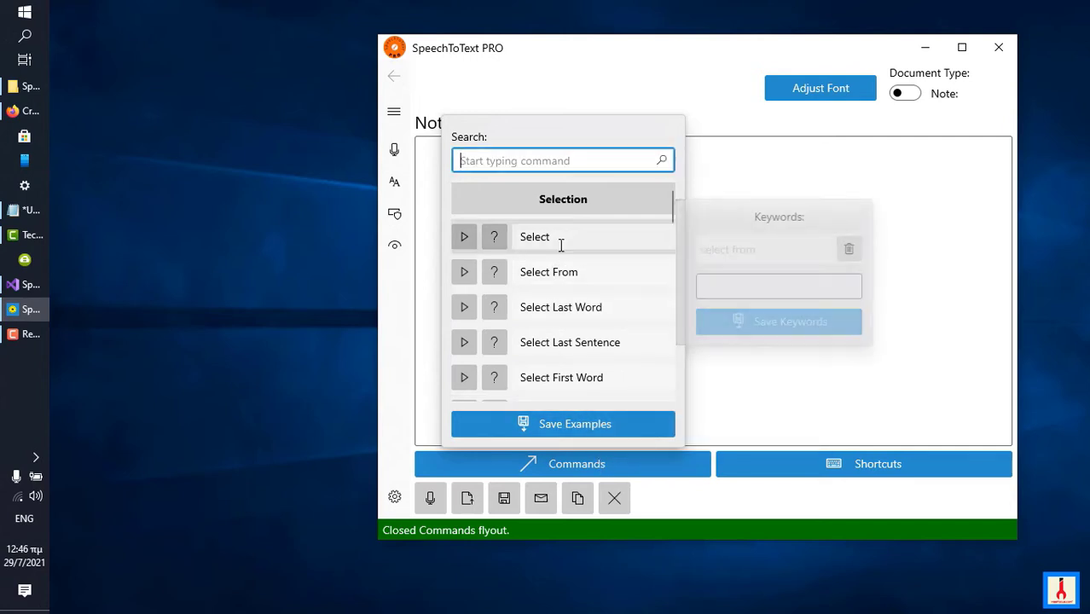
double_click(561, 242)
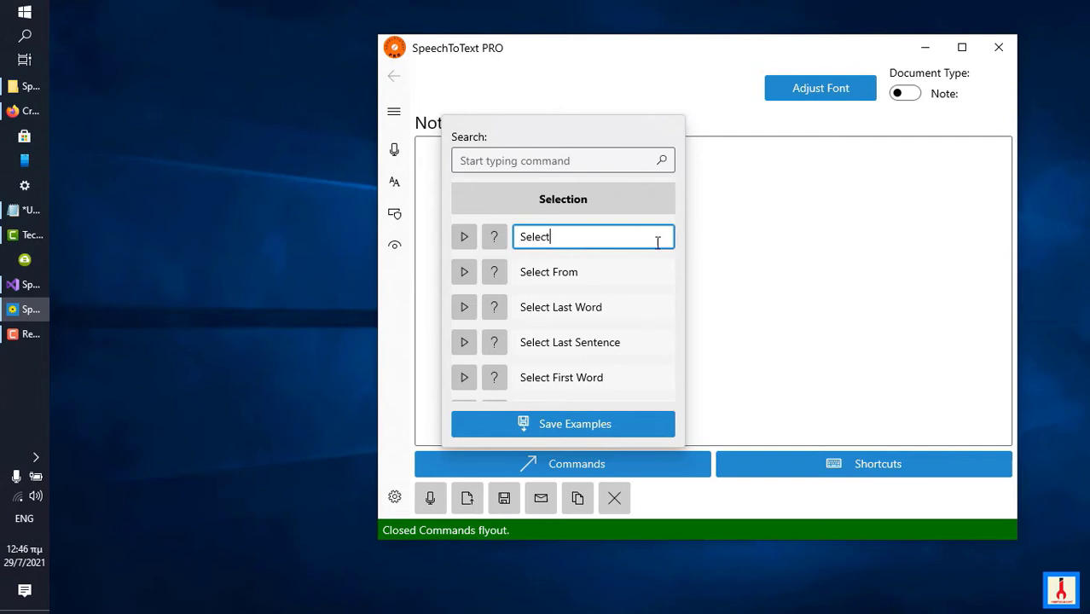
right_click(570, 245)
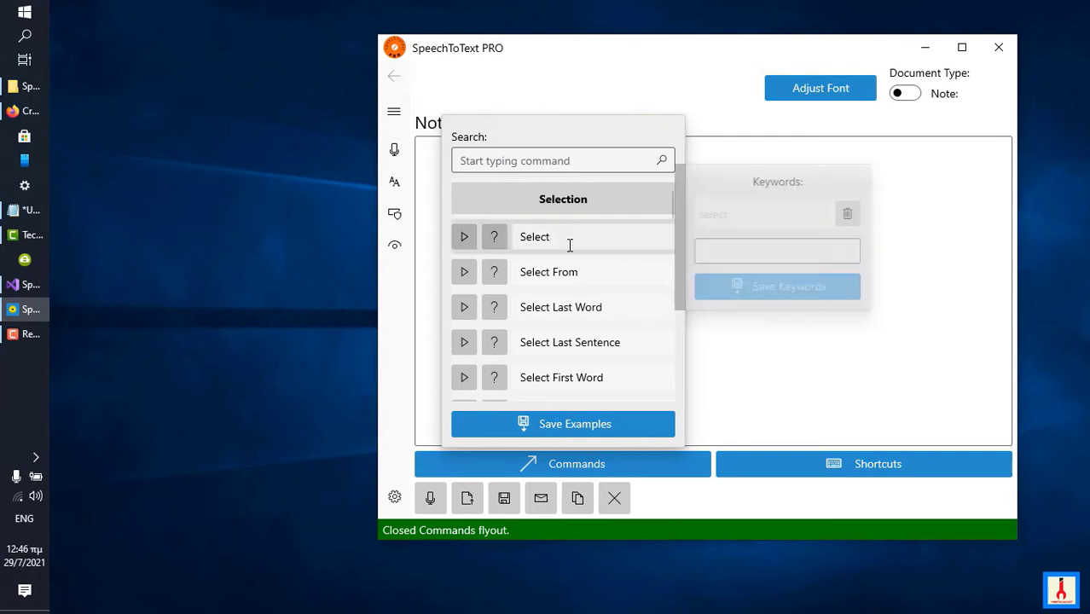
click(757, 372)
click(755, 365)
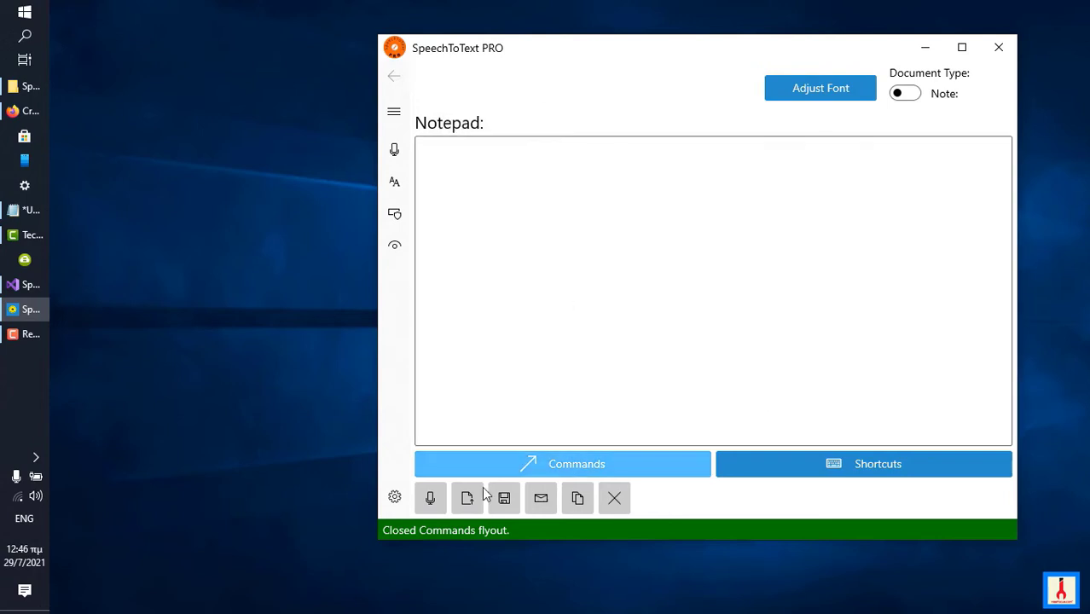
Dictate "Necessity is the mother of invention." into the notepad with speech recognition, then stop the recognition.
click(432, 508)
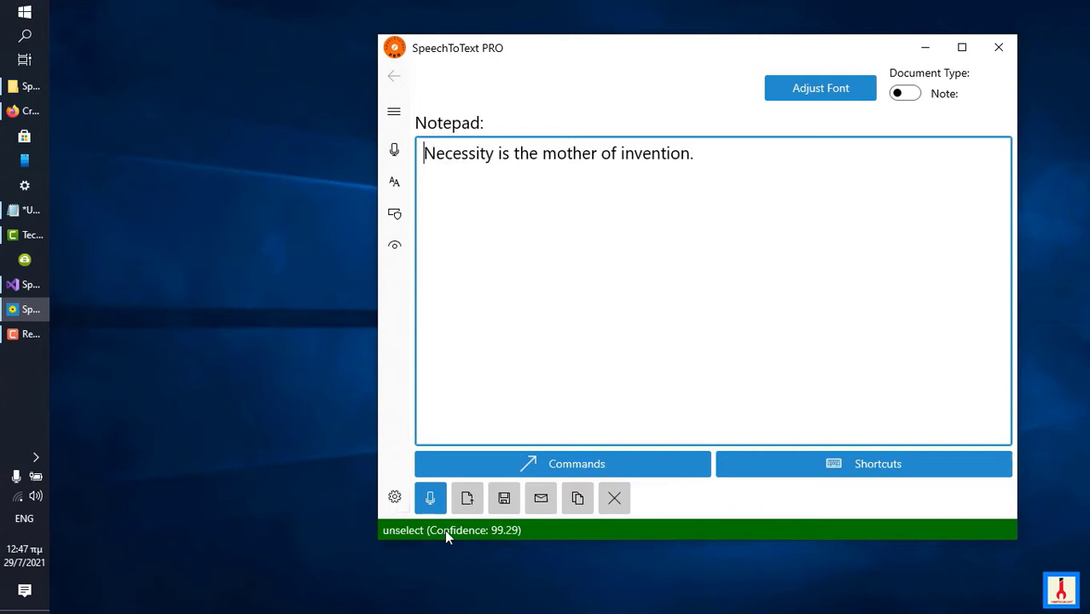
click(430, 498)
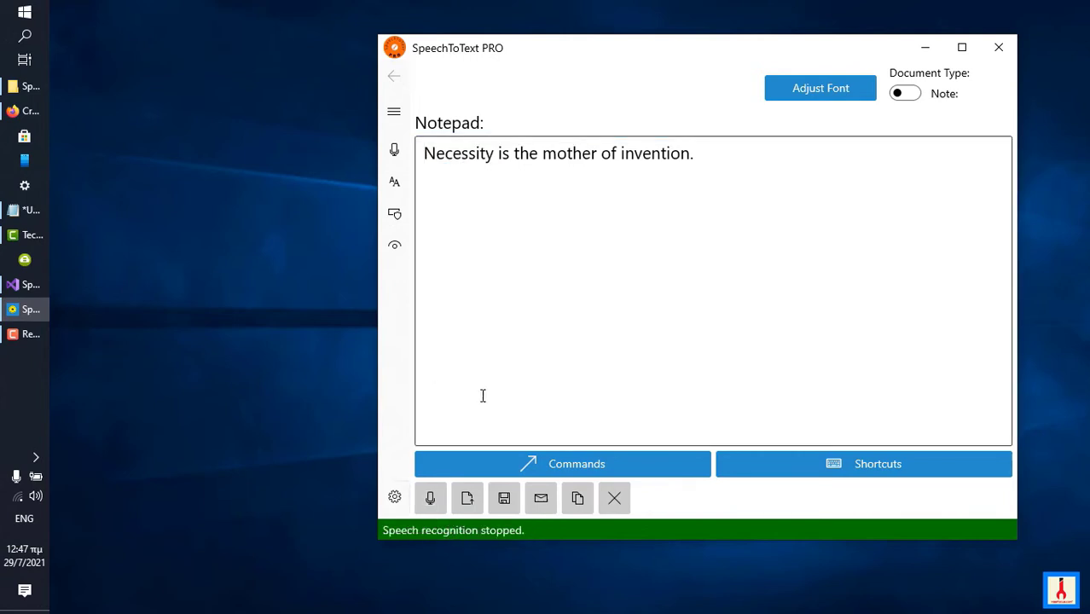
Rename the Select command to "choose" in the note command list.
click(483, 463)
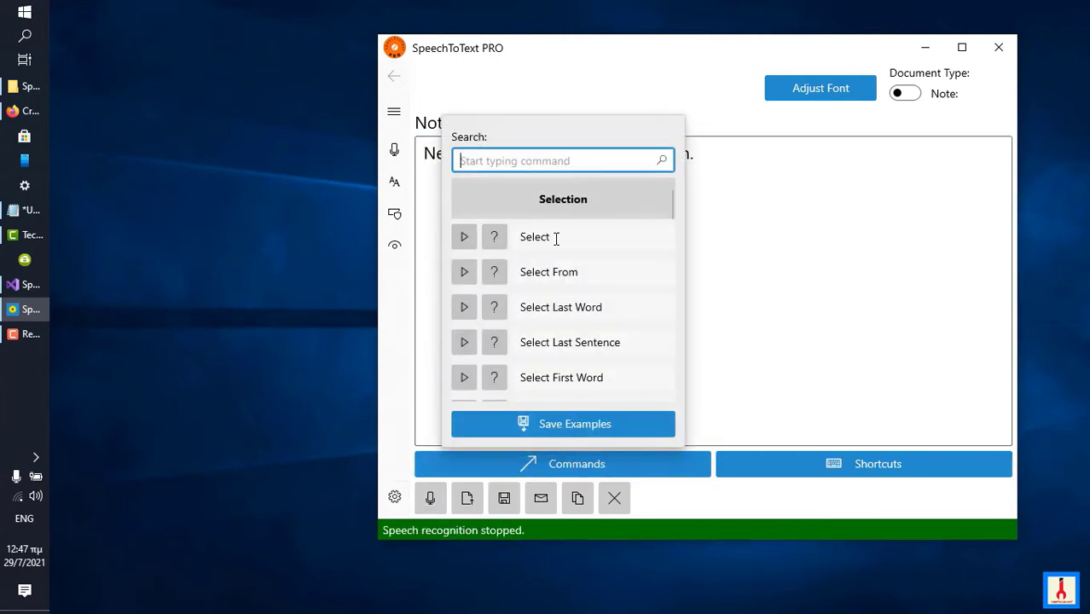
click(556, 237)
click(560, 237)
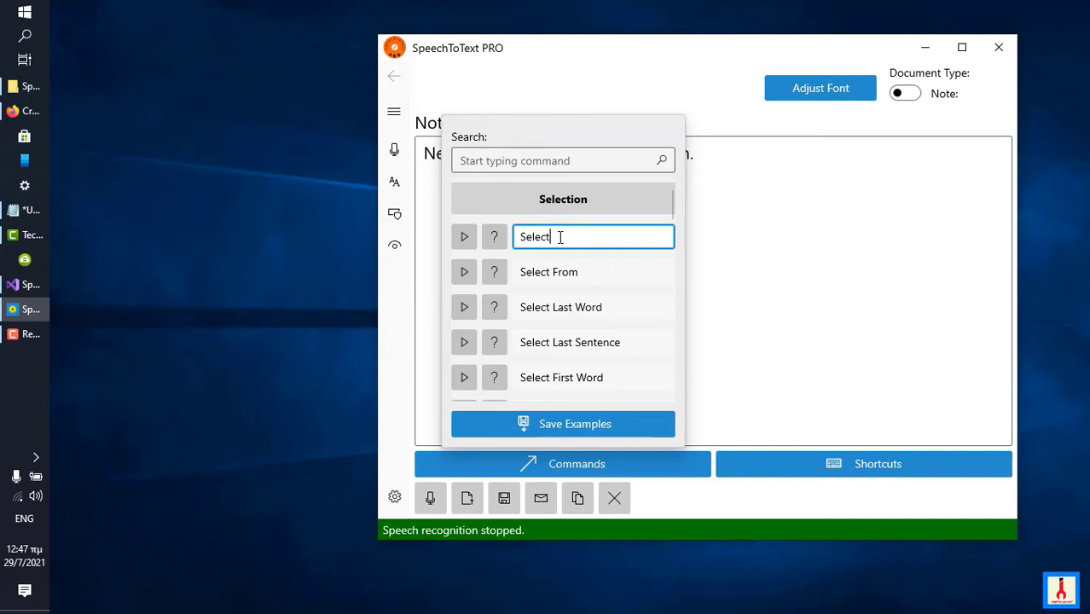
key(BackSpace)
key(BackSpace)
key(BackSpace)
key(BackSpace)
key(BackSpace)
key(BackSpace)
text(choos)
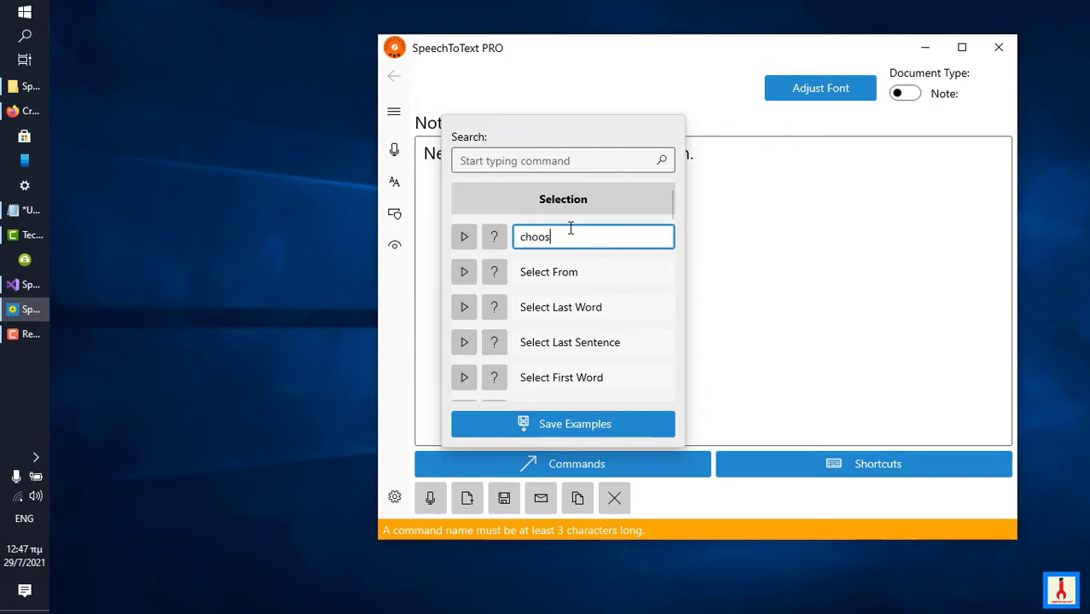
text(e)
key(Return)
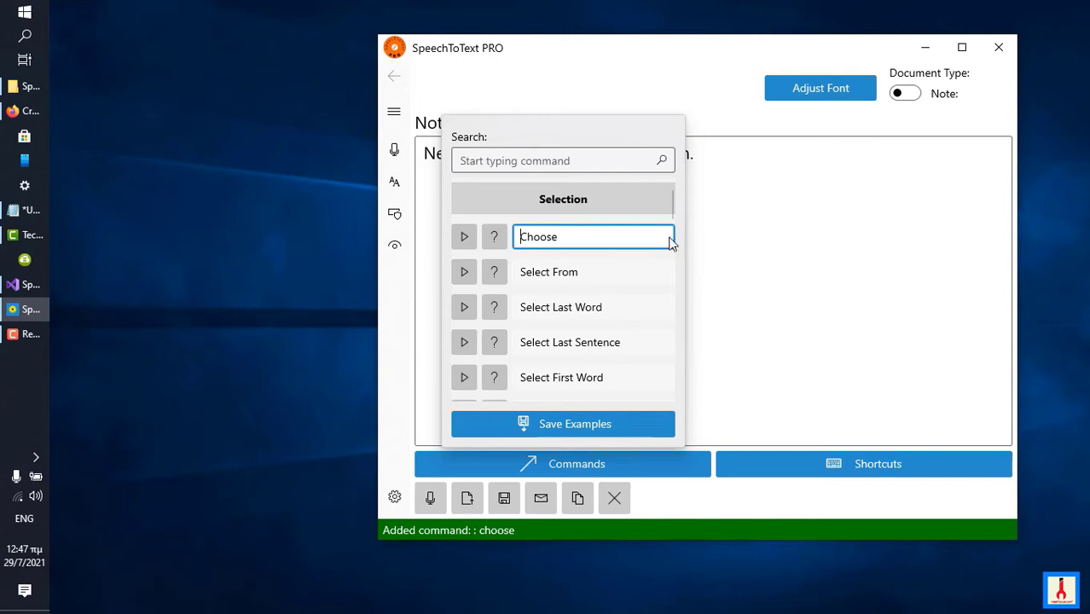
Examine the keywords of the Choose and Select From commands and close the command list.
mouse_move(648, 238)
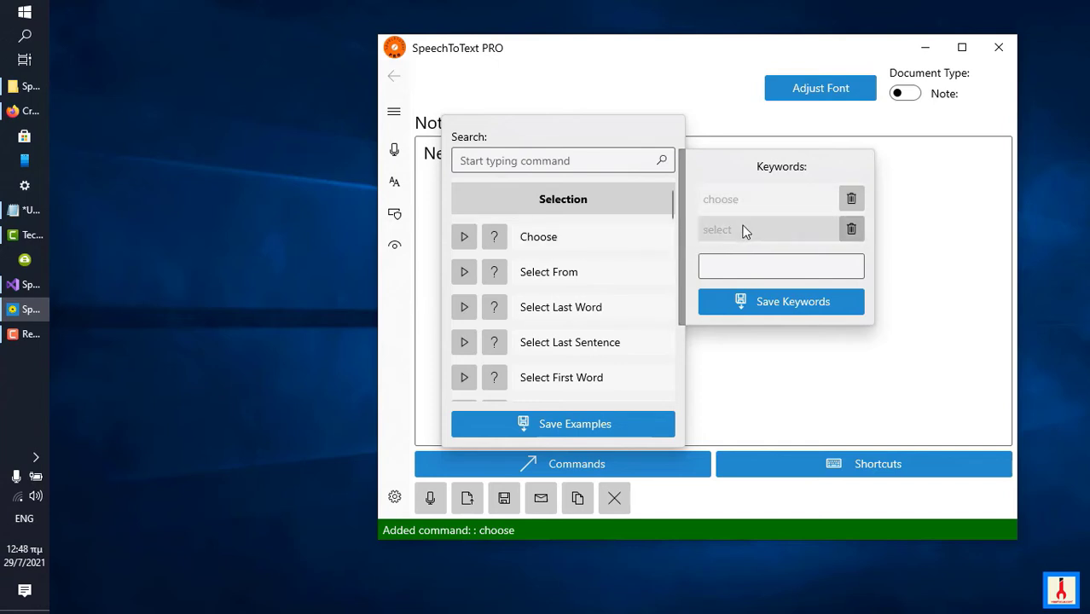
click(623, 251)
click(614, 241)
click(609, 271)
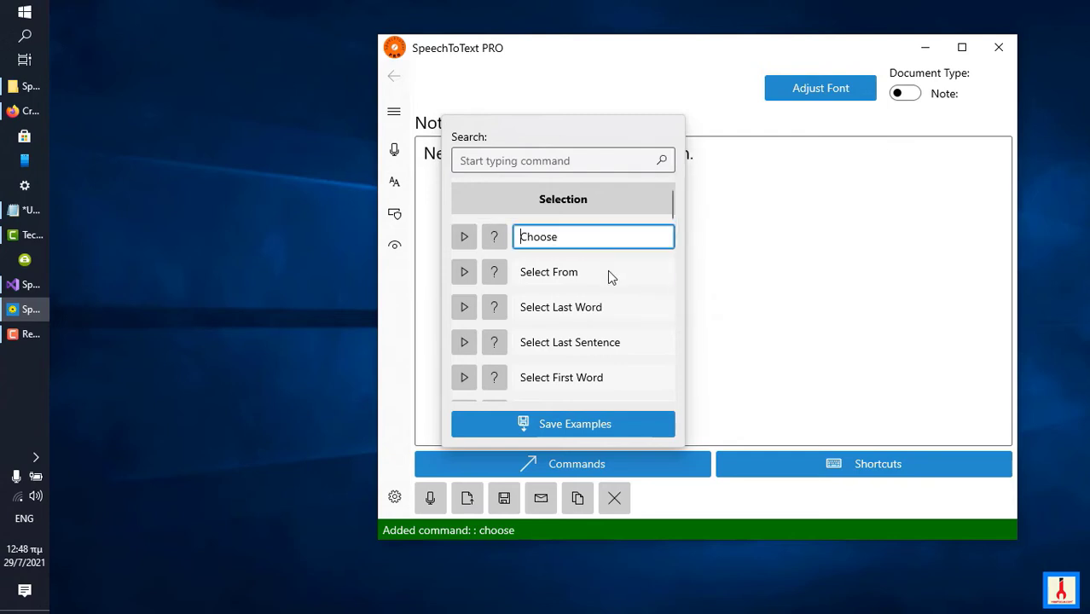
click(610, 275)
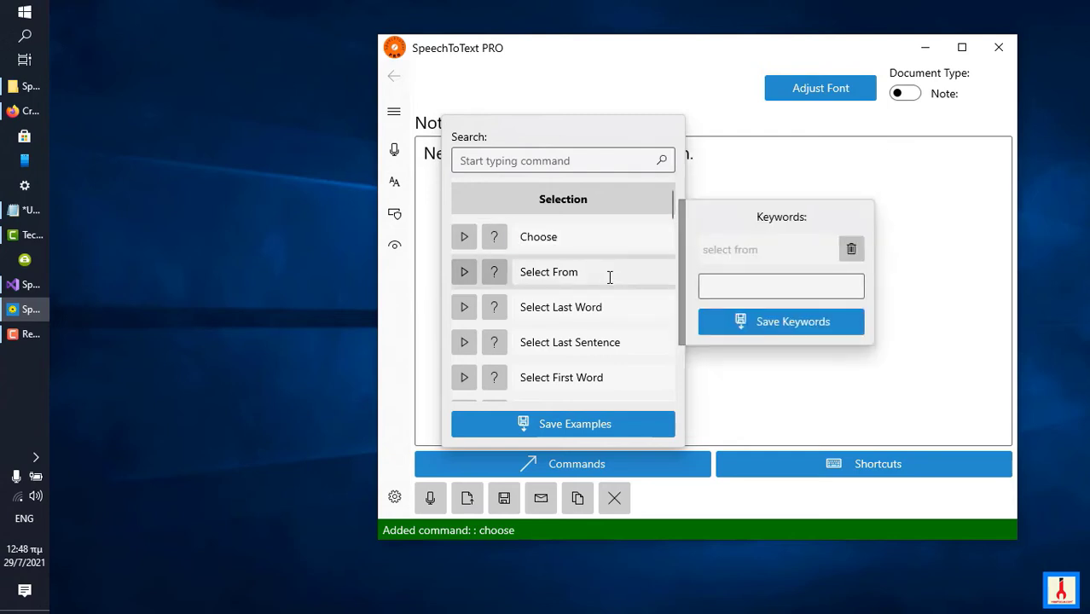
click(674, 281)
click(608, 306)
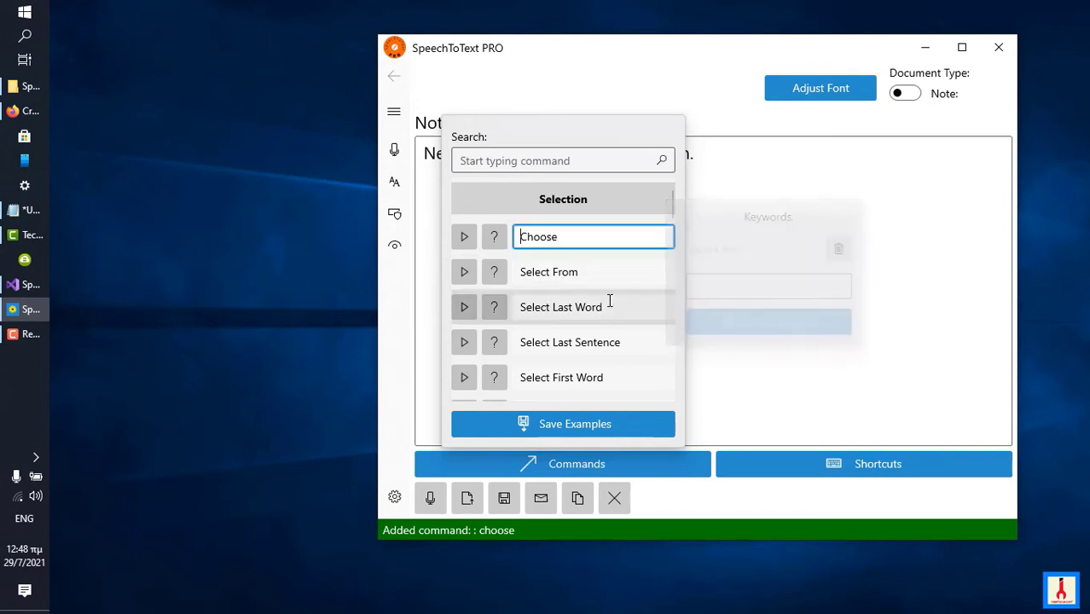
click(690, 309)
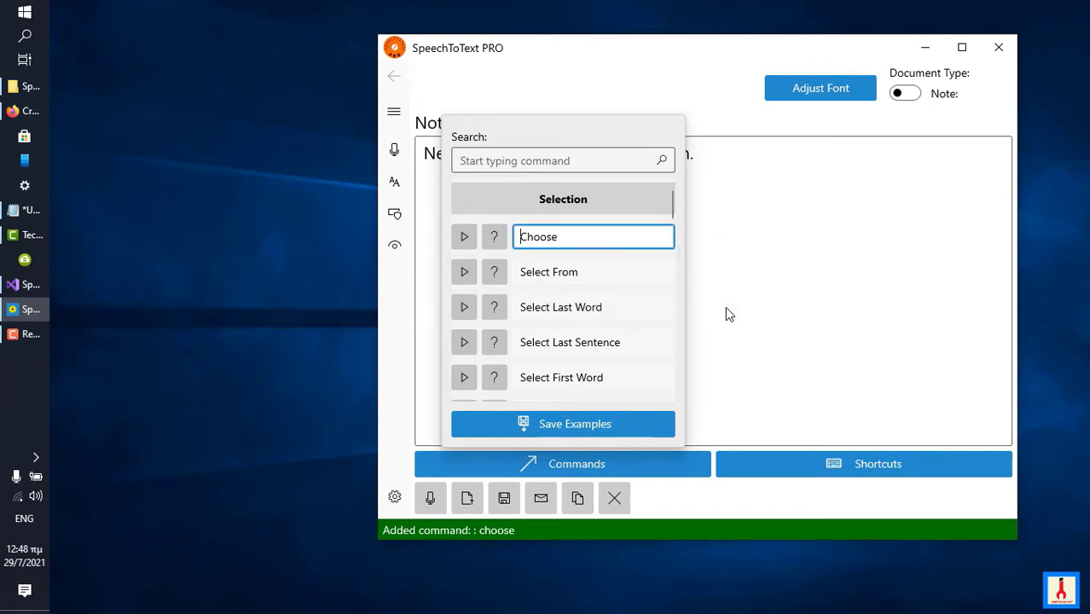
click(614, 241)
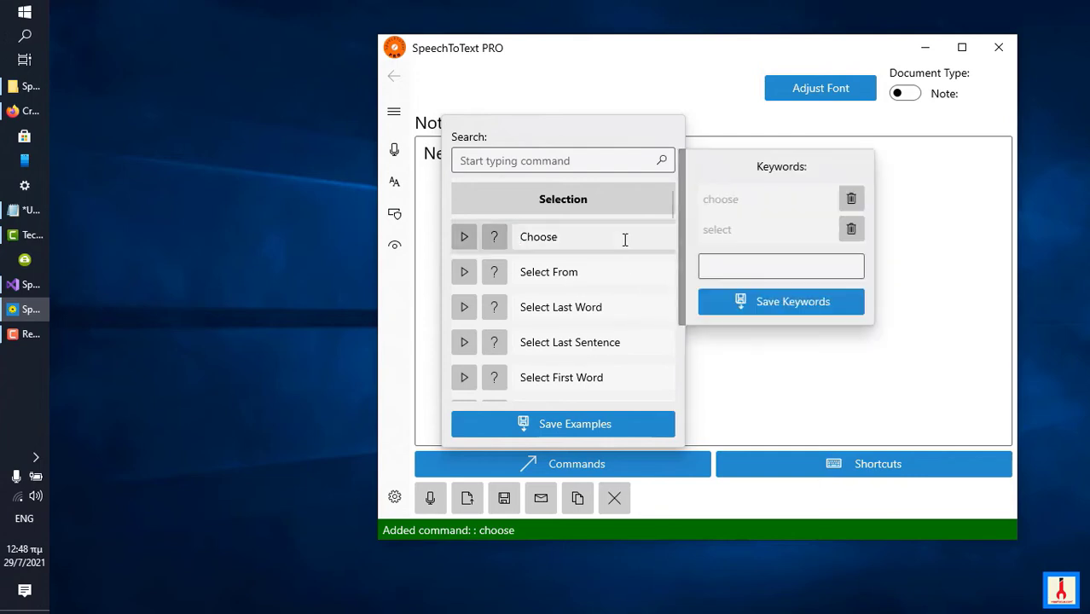
click(916, 346)
click(916, 346)
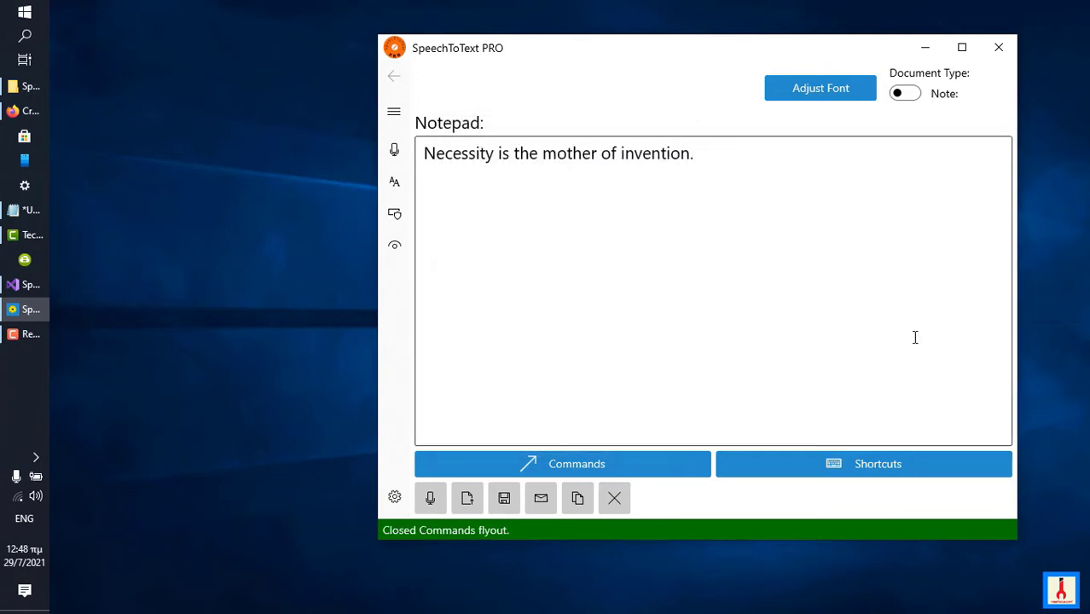
Select the word "Necessity" with the voice command "choose necessity" and stop speech recognition.
click(431, 501)
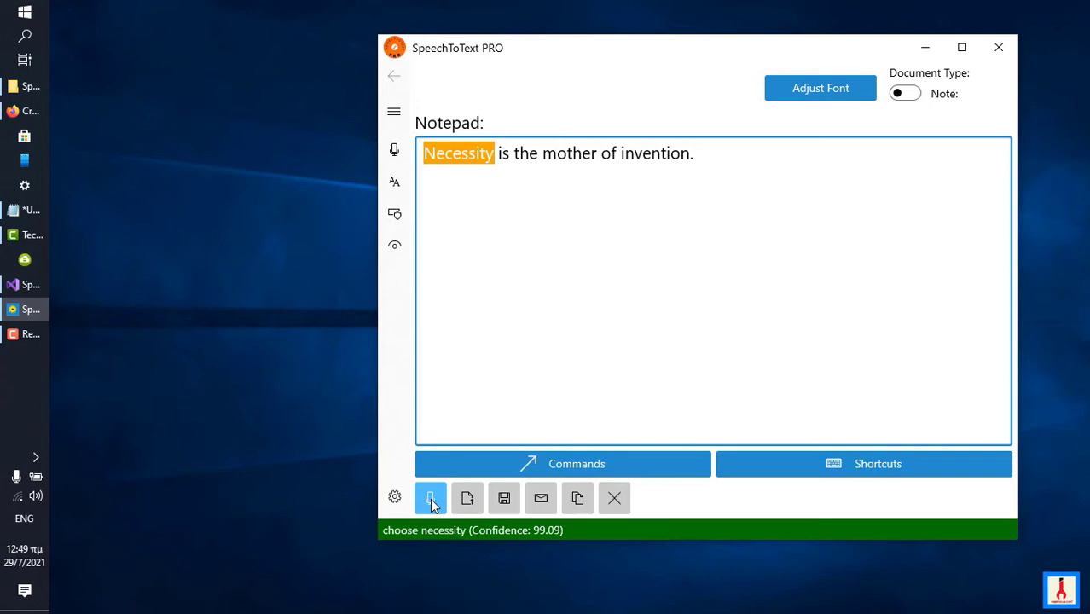
click(431, 503)
Rename the Choose command to "Select" in the note command list.
click(616, 463)
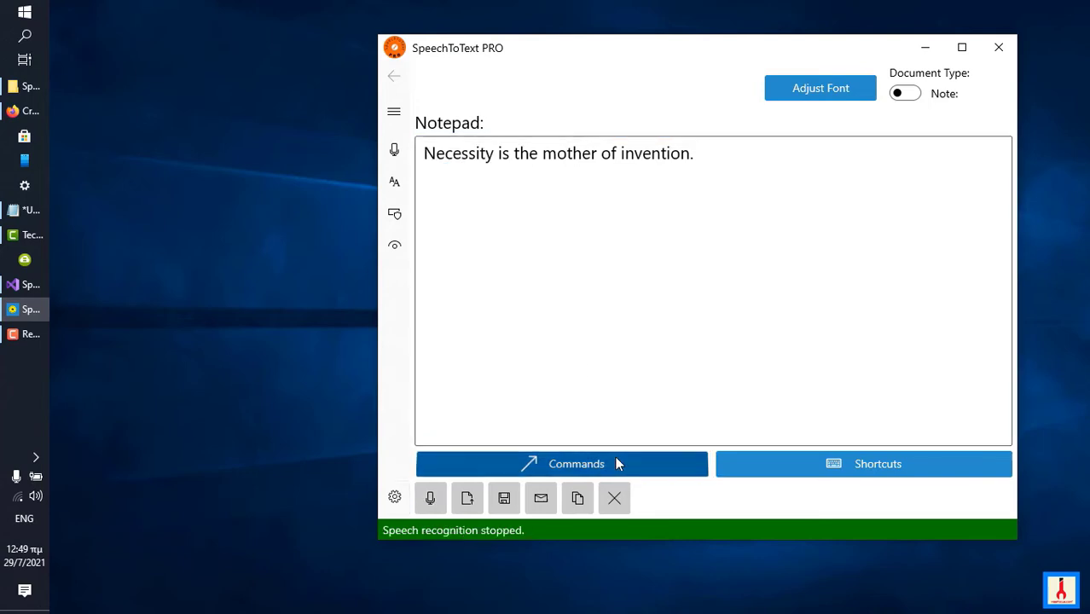
click(618, 244)
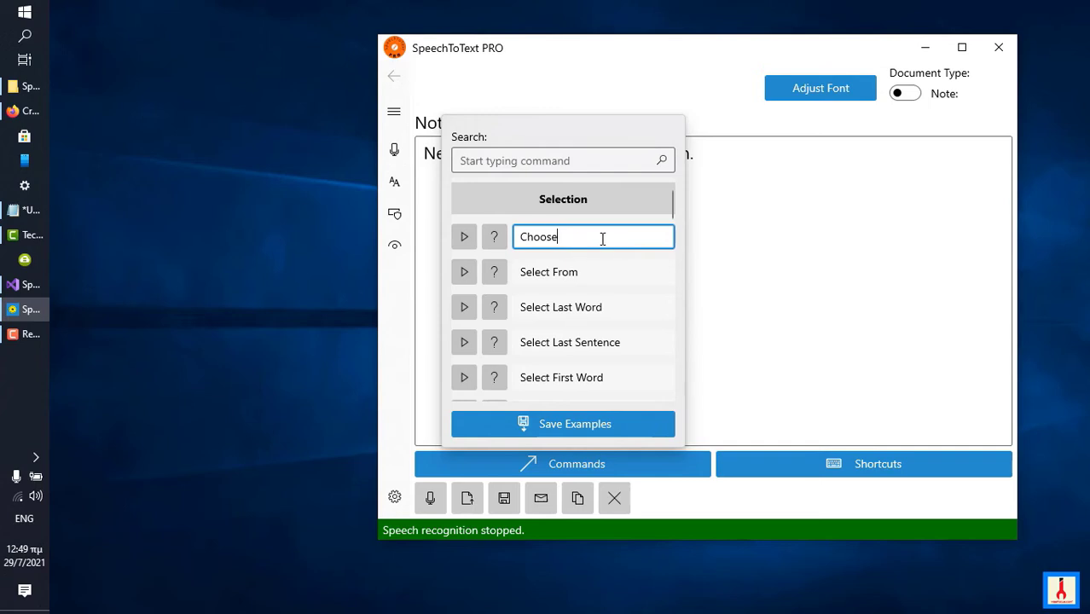
key(BackSpace)
key(BackSpace)
key(BackSpace)
key(BackSpace)
key(BackSpace)
key(BackSpace)
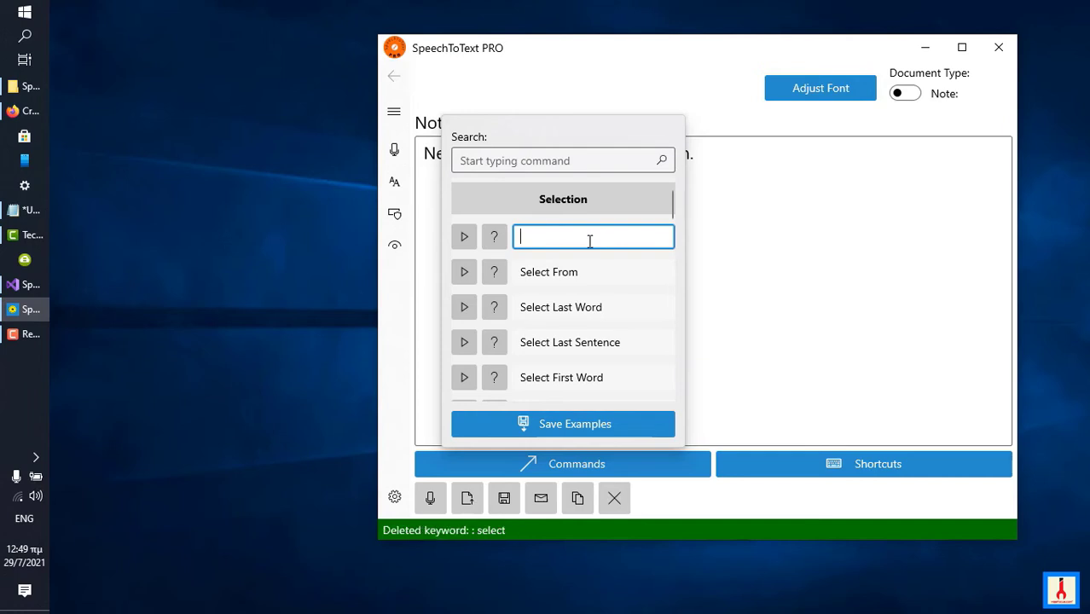
text(Select)
key(Return)
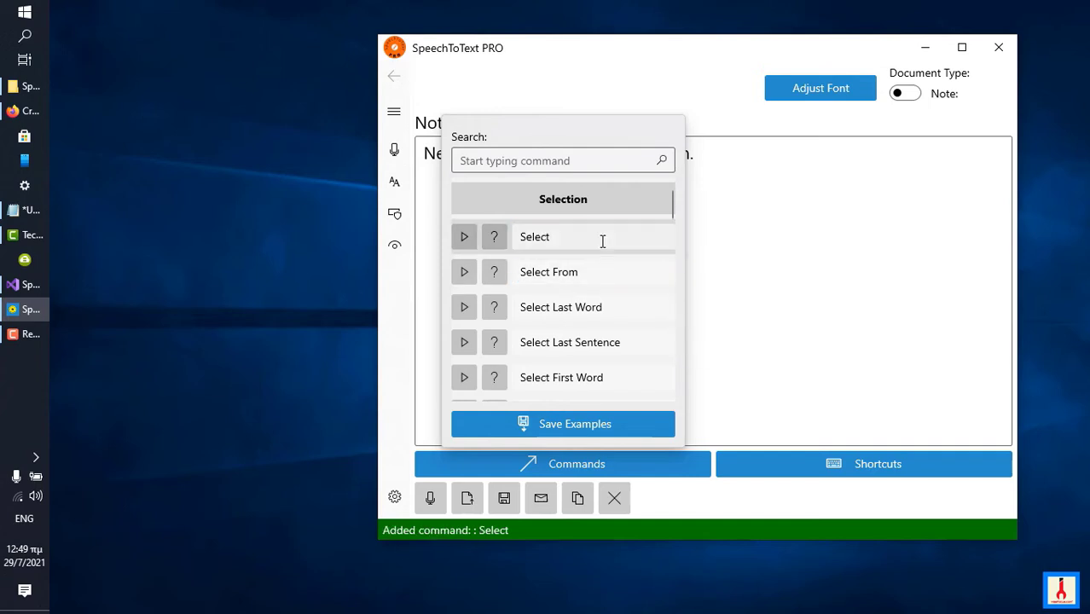
Add and save the keyword "please select" for the Select command.
mouse_move(602, 238)
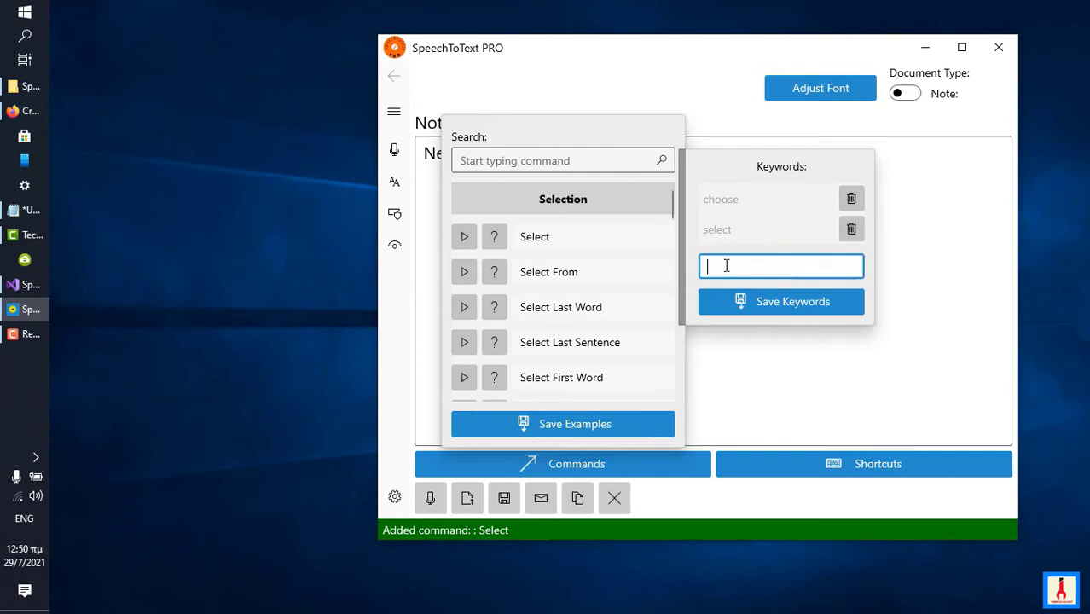
text(please select)
click(731, 302)
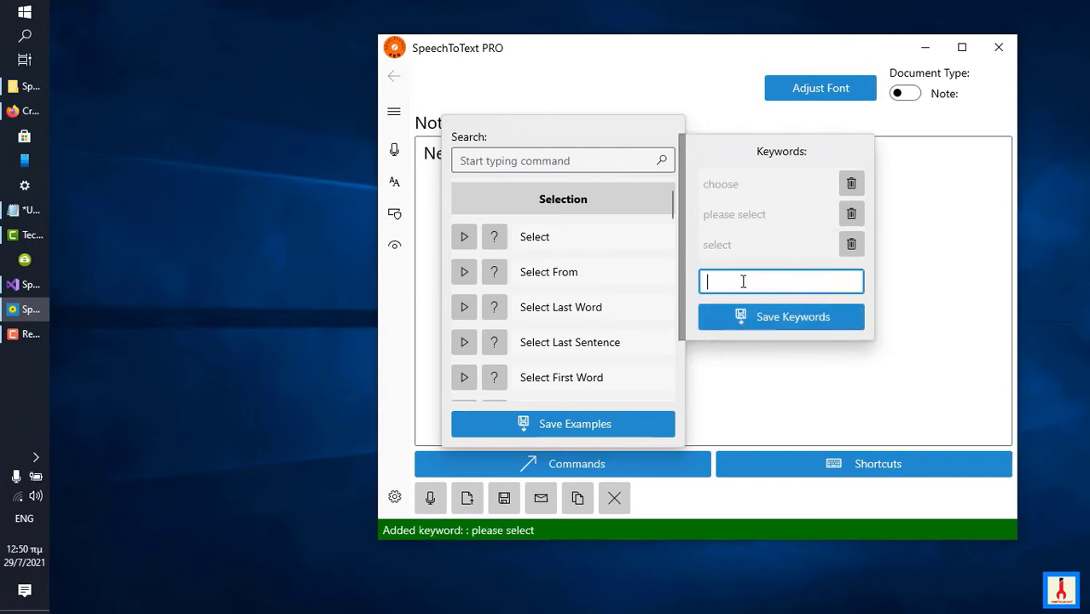
Add and save the keyword "do me a favor and select" for the Select command.
text(do me a favor and select)
click(760, 317)
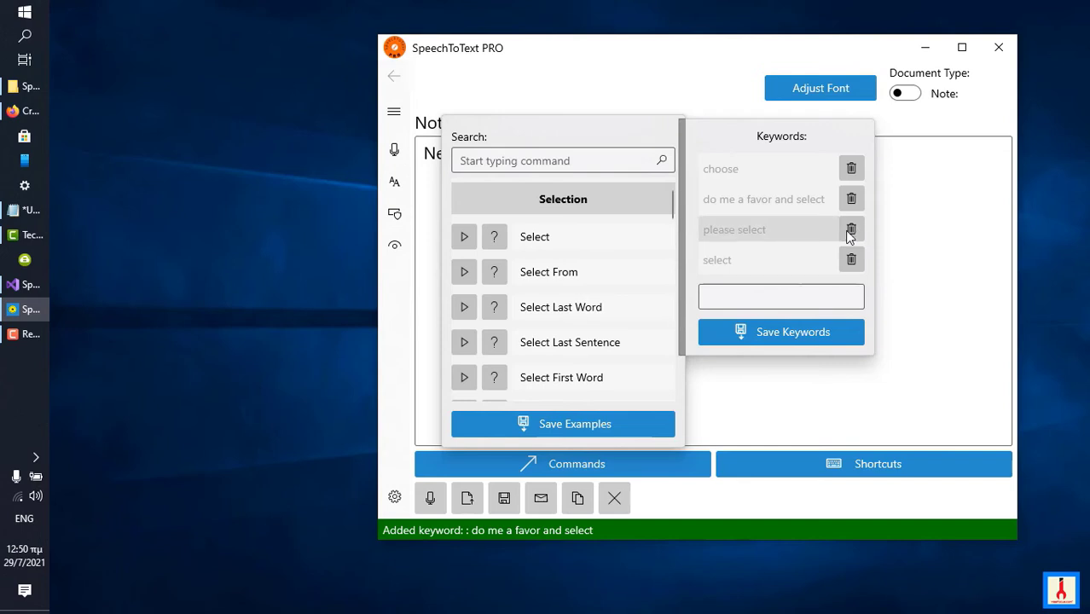
View the keywords of the Select First Word command, then close the command list and start speech recognition.
click(928, 251)
click(606, 378)
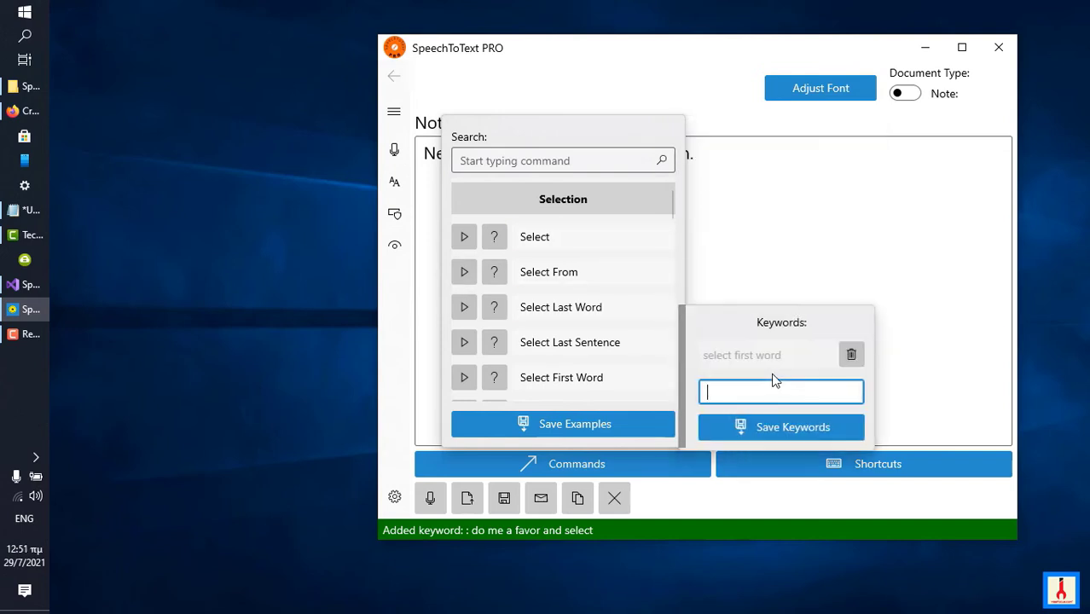
click(787, 288)
click(789, 283)
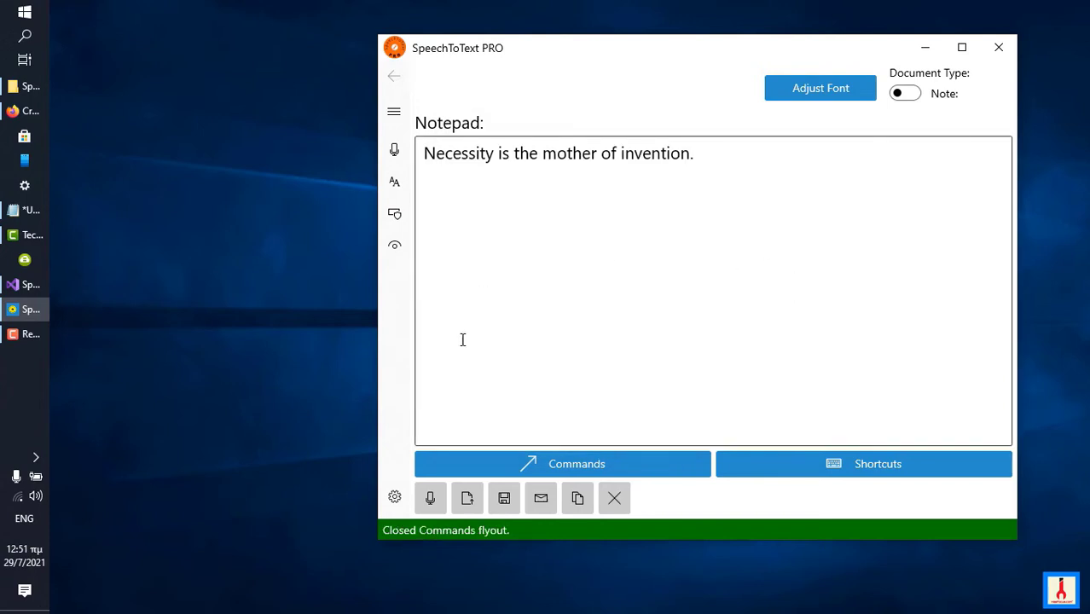
click(430, 500)
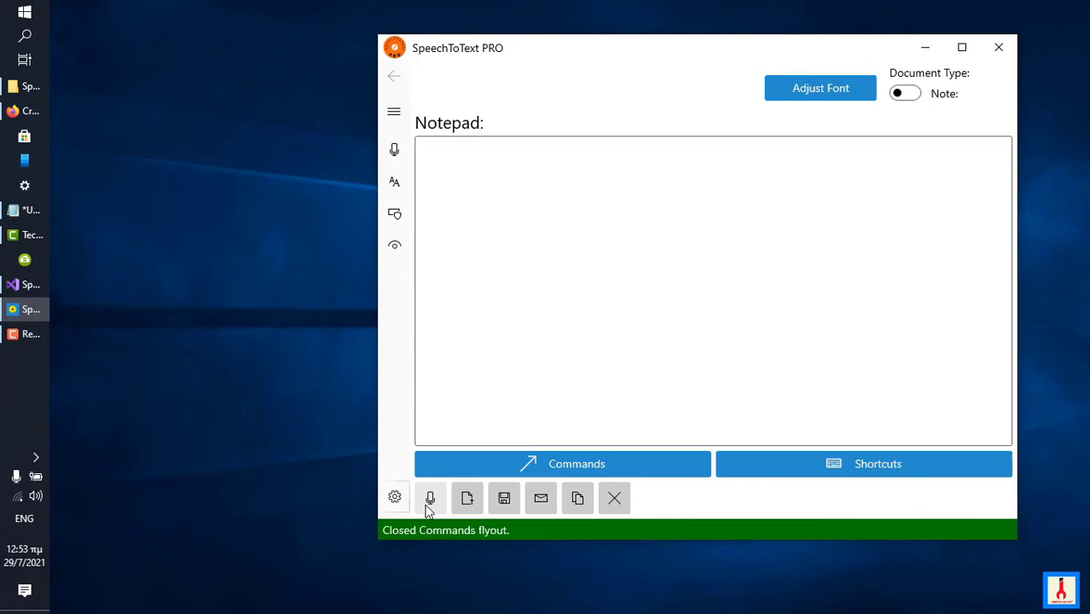
View the keywords of the Select From command, then search the commands for "acr" and view the Acronymize command's keywords.
click(565, 475)
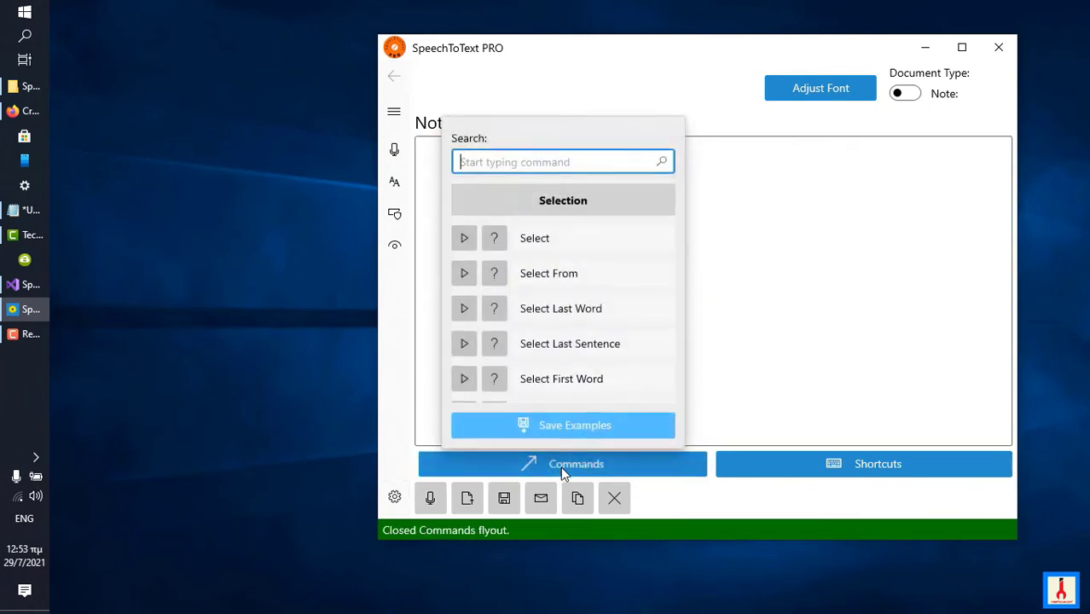
click(615, 271)
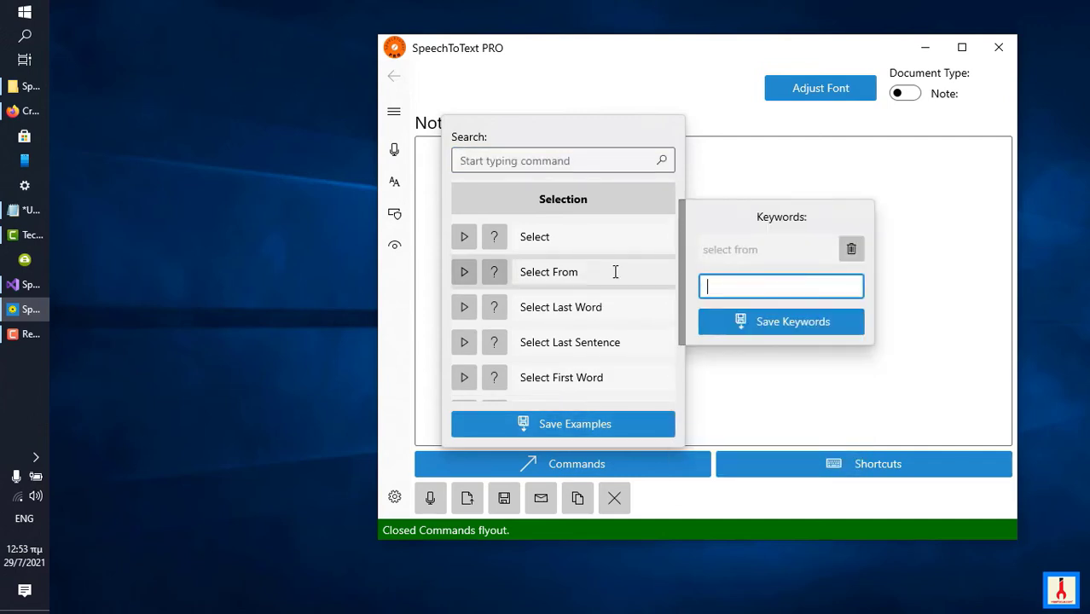
click(581, 162)
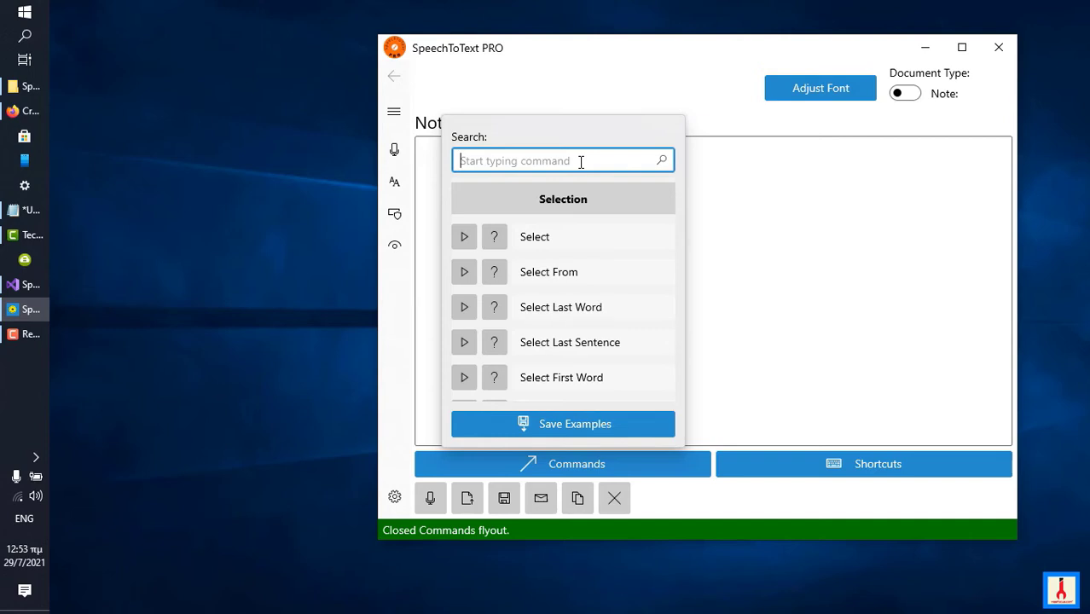
text(ac)
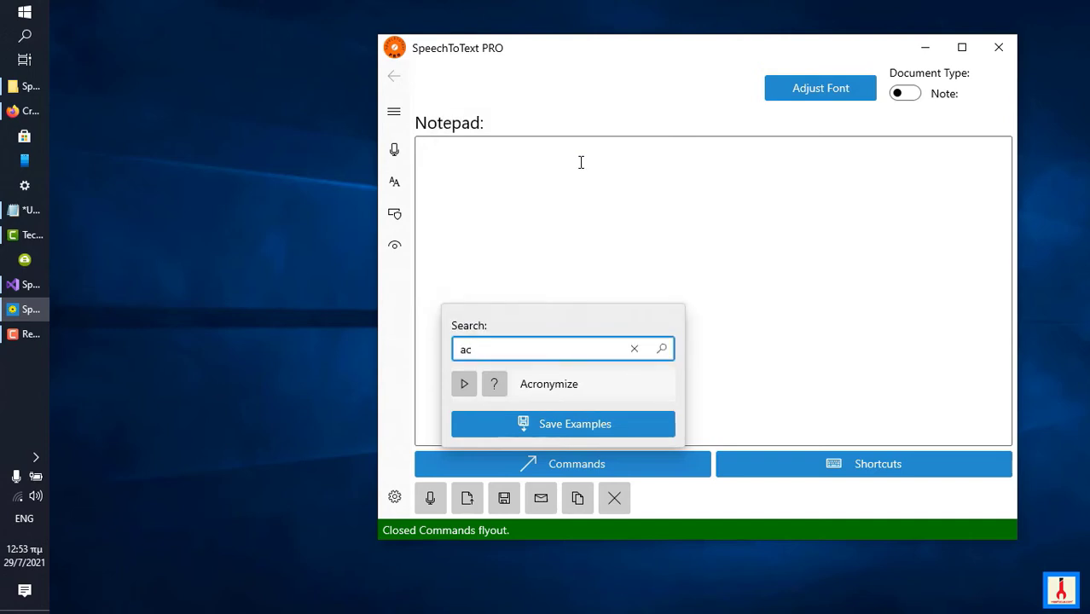
text(r)
click(529, 384)
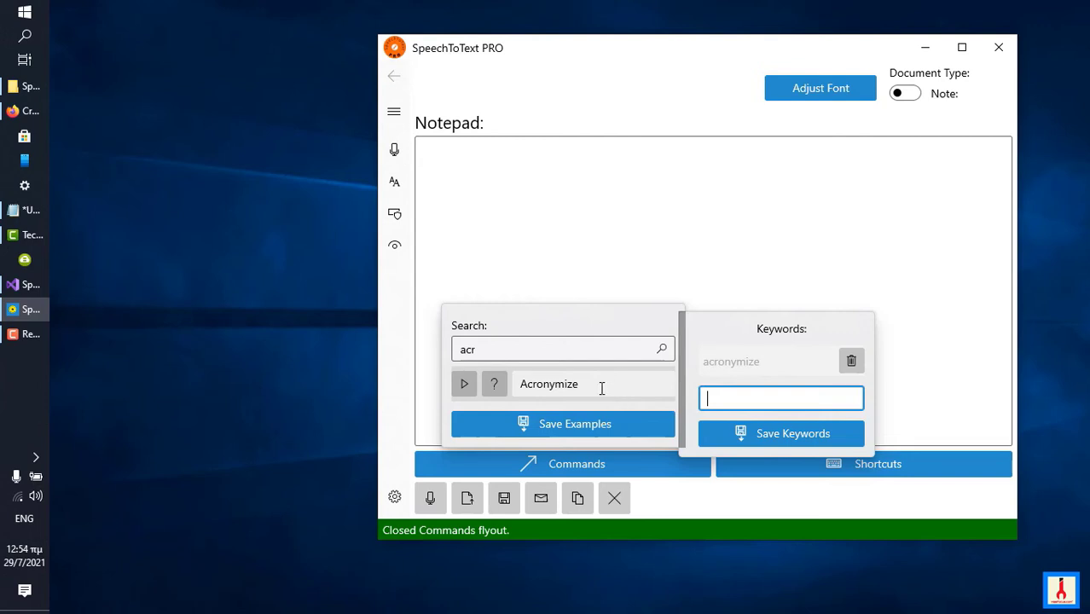
Close the command list and dictate "Do you know what HTML is?" followed by "acronymize HTML", then stop speech recognition.
click(666, 284)
click(665, 283)
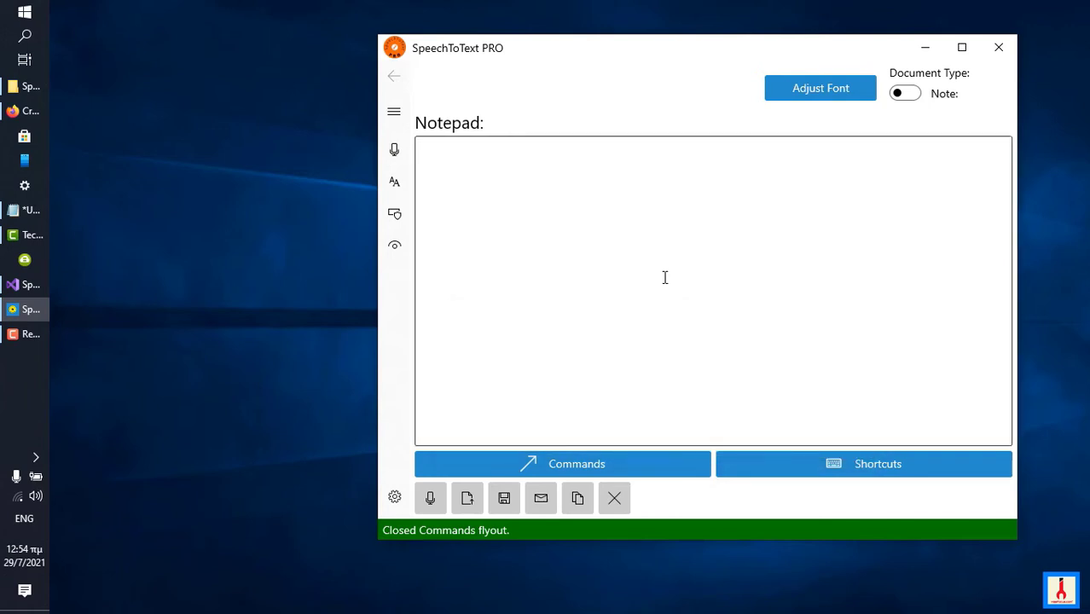
click(443, 499)
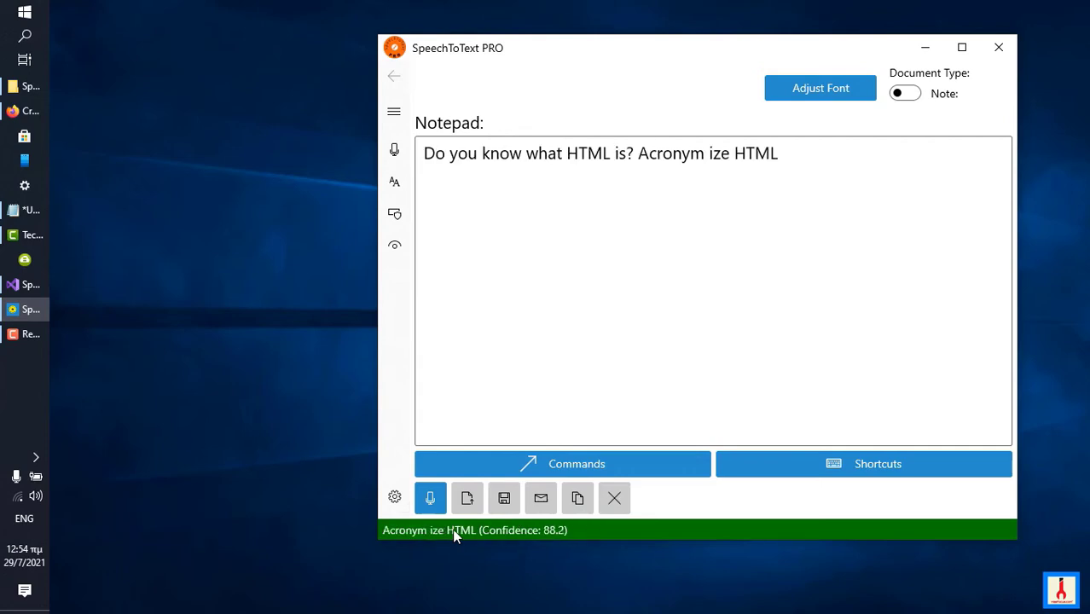
click(429, 508)
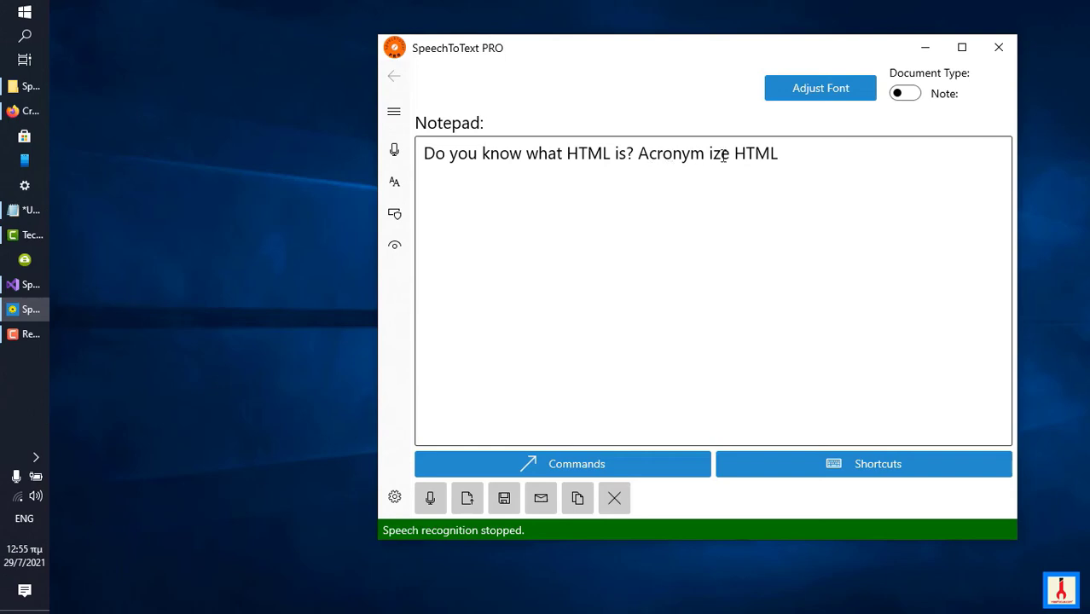
Find the Acronymize command with the search "acr" and save "acronym ize" as an additional keyword for it.
click(594, 461)
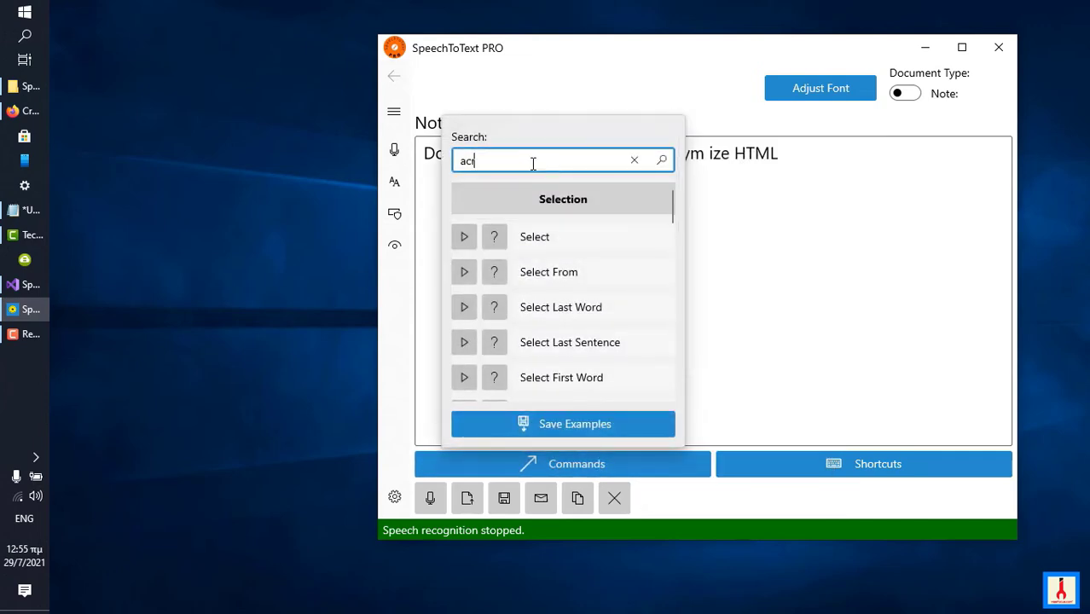
key(BackSpace)
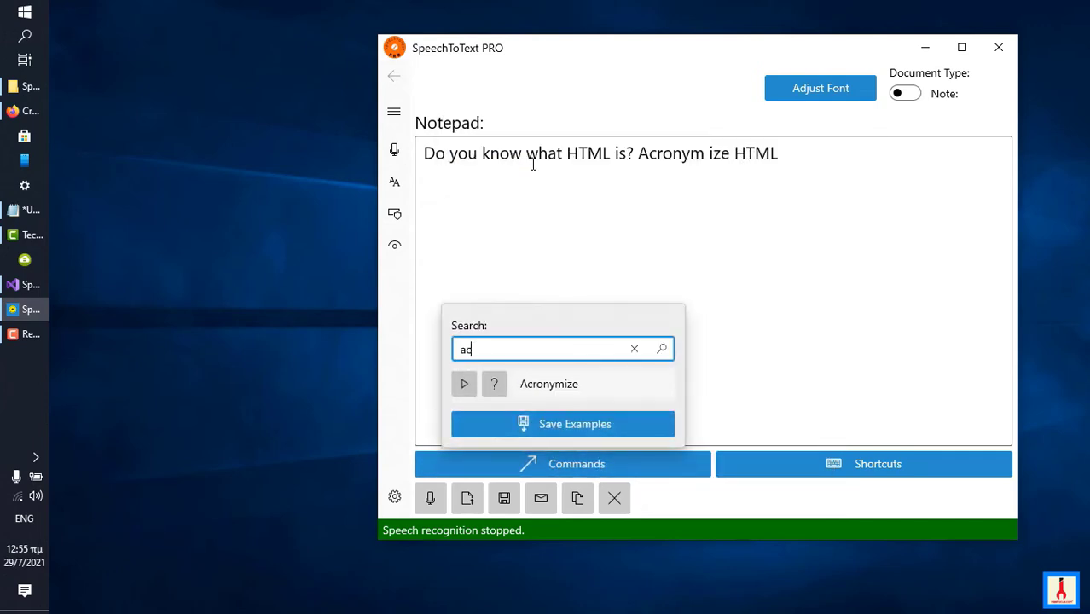
text(r)
click(571, 381)
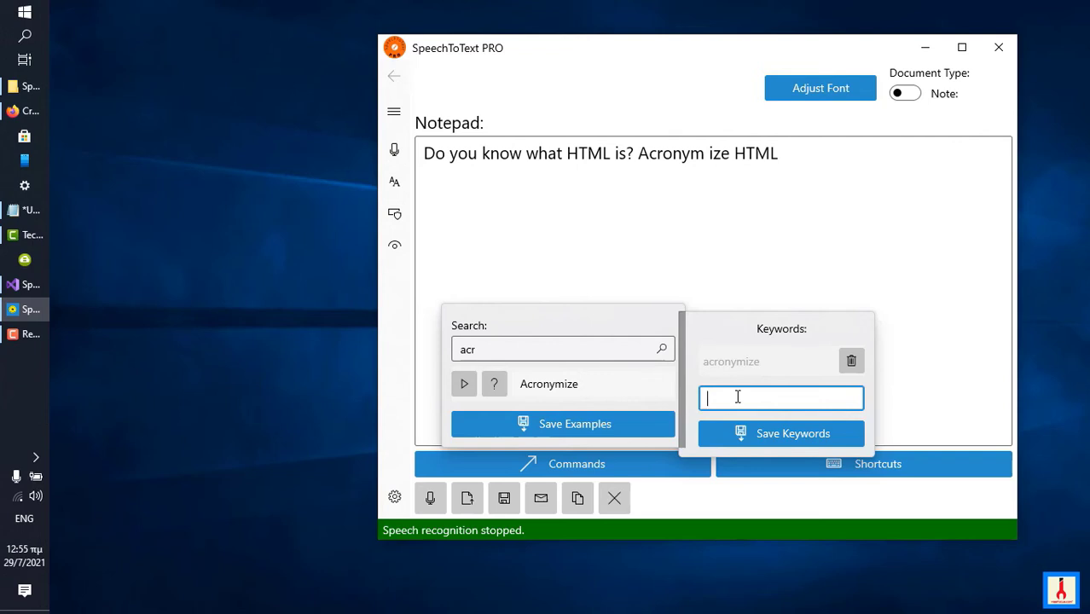
text(acronym ize)
click(769, 433)
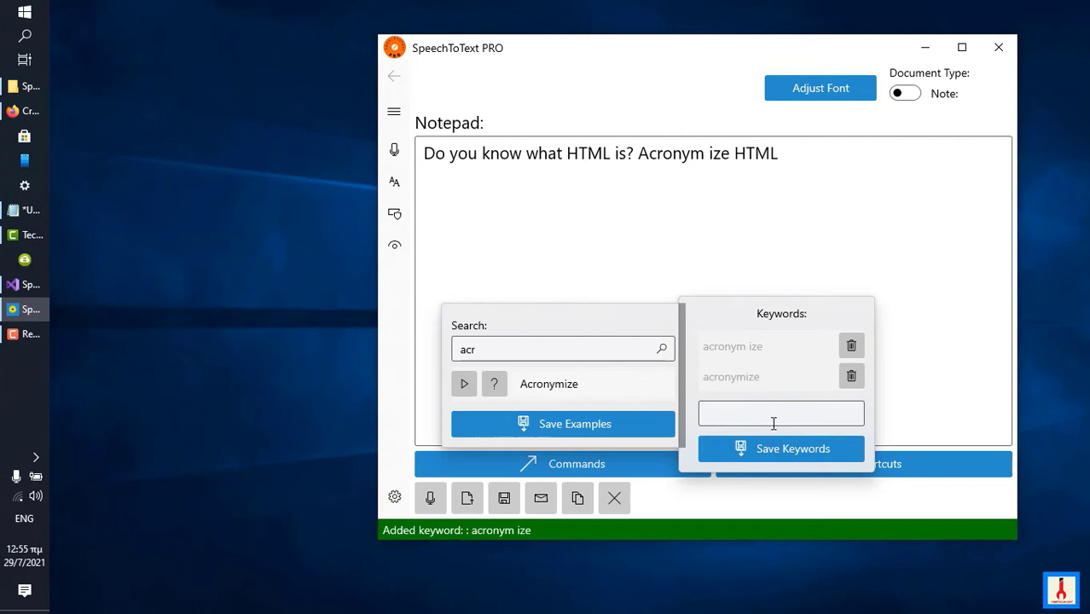
Review the saved keywords of the Acronymize command.
click(621, 373)
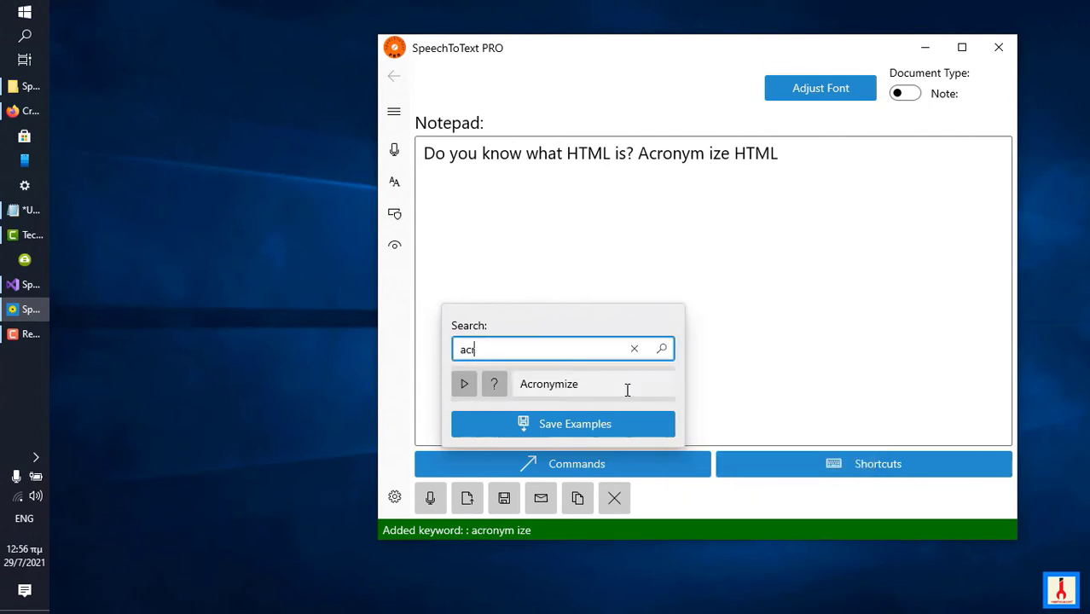
click(600, 386)
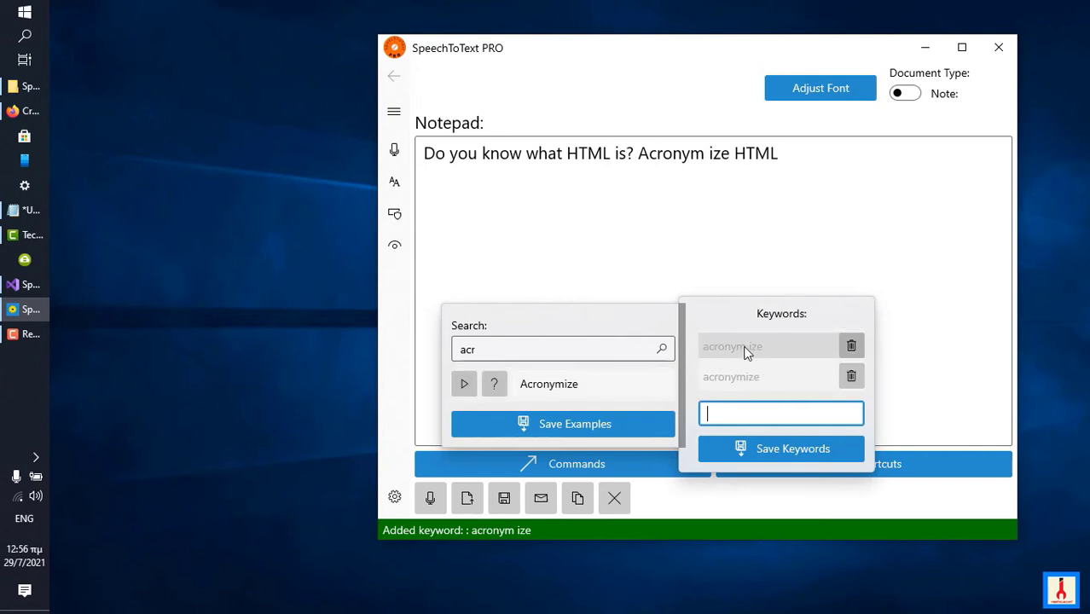
click(586, 401)
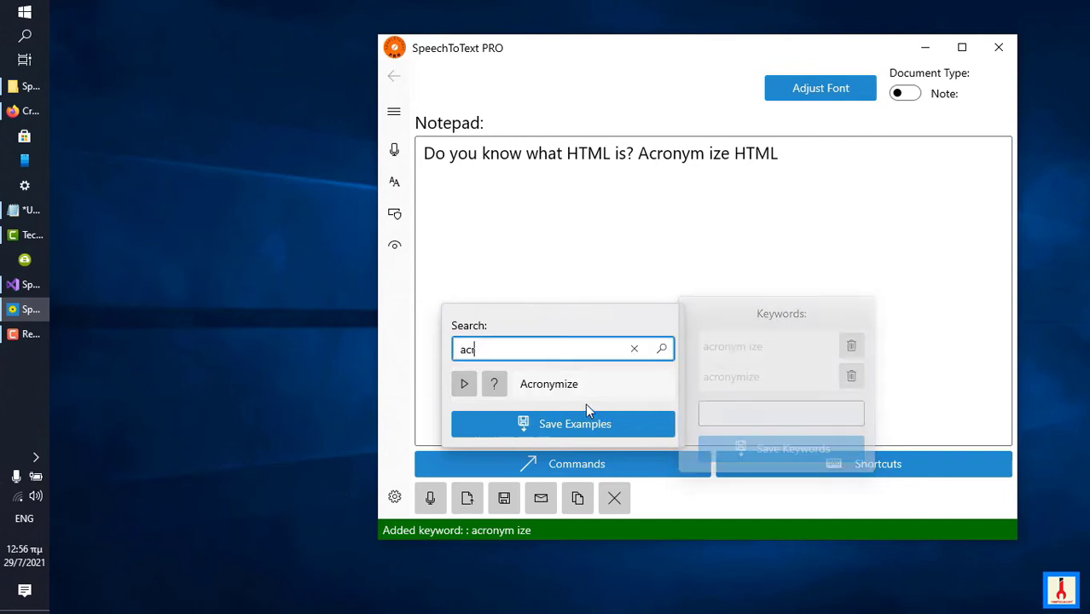
click(575, 385)
Close the command list and dictate the acronymize command for HTML, SMTP and IMAP, then stop speech recognition.
click(578, 290)
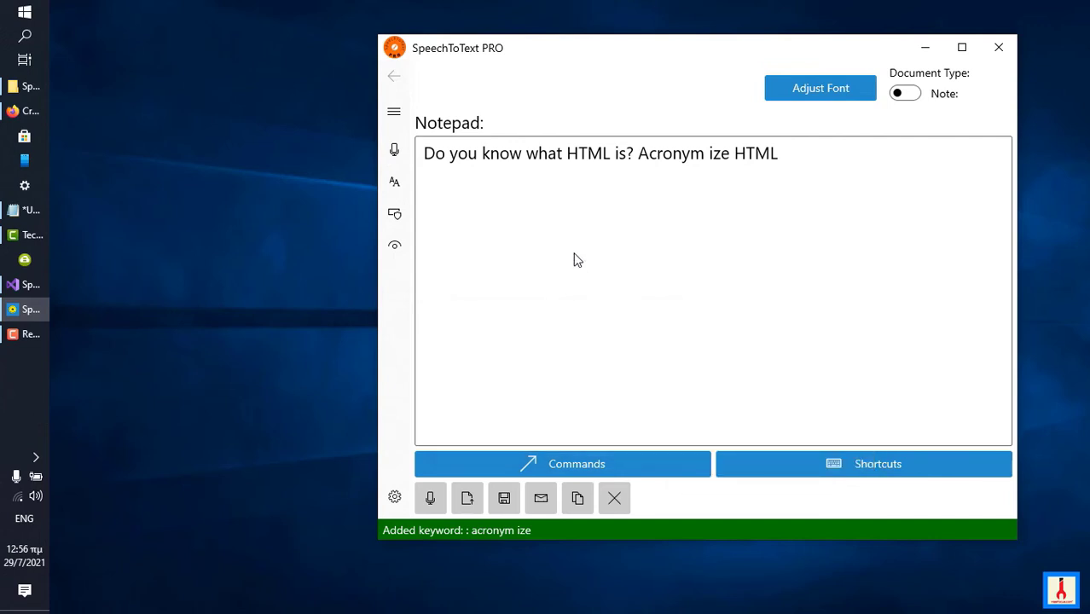
click(435, 504)
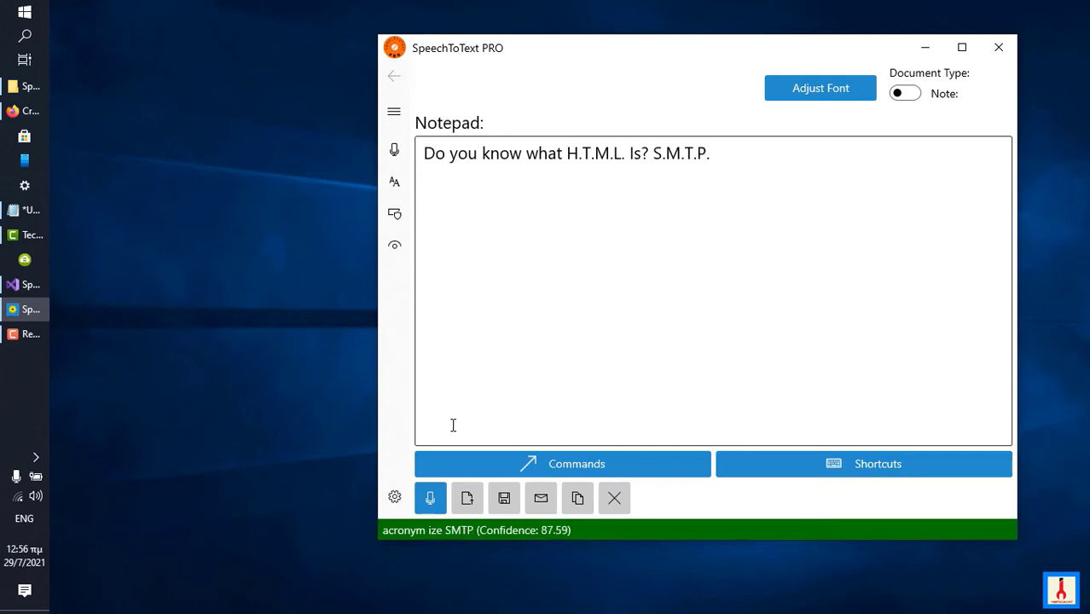
click(430, 498)
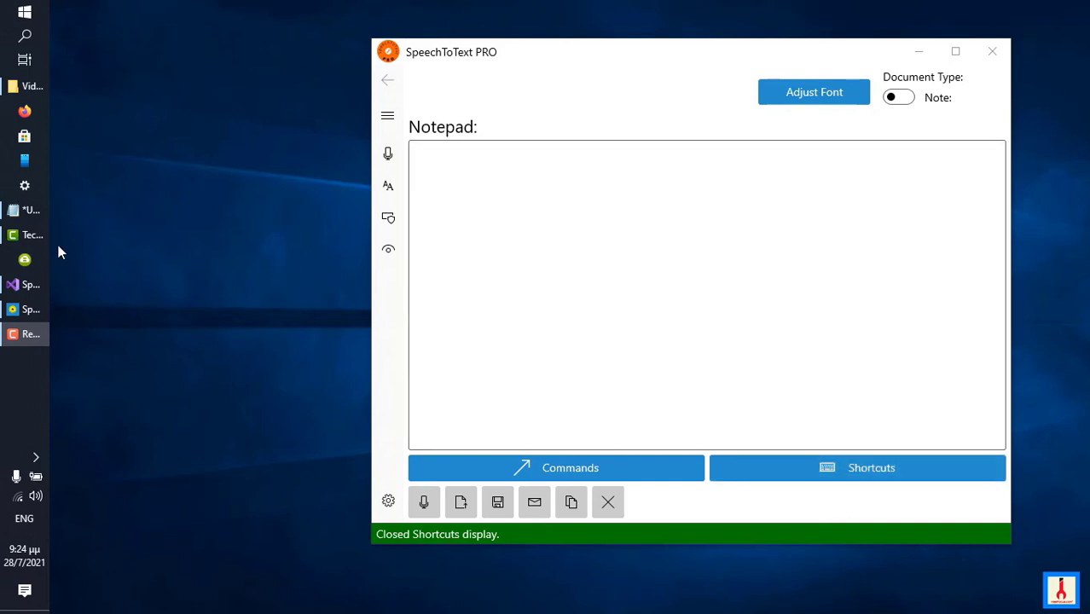
Switch to the untitled Notepad document, copy the smiley emoji from it and minimize Notepad.
click(32, 211)
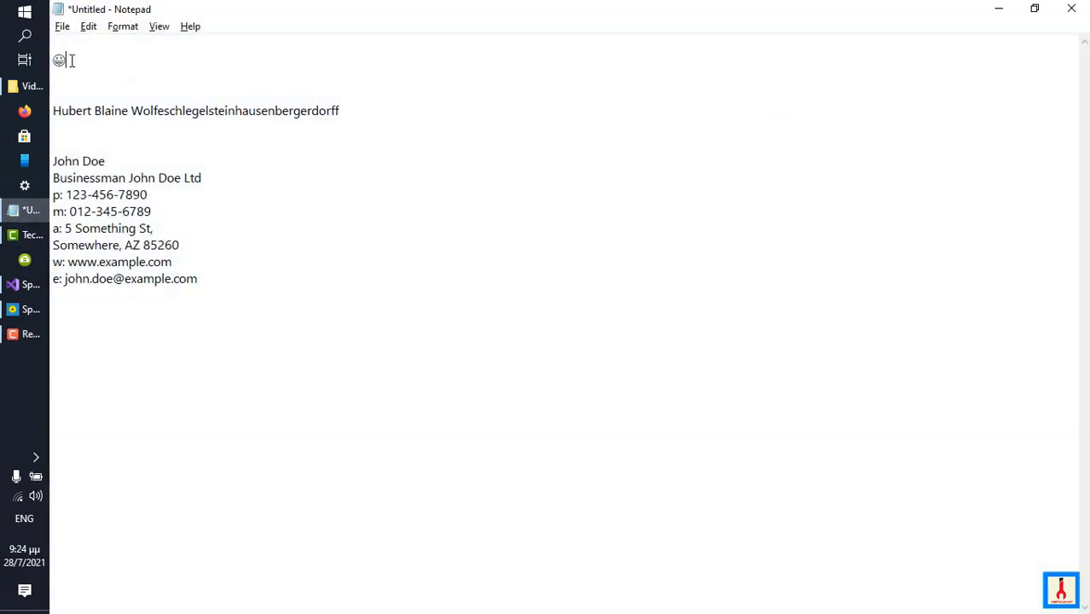
drag(68, 60, 53, 61)
right_click(54, 60)
click(94, 111)
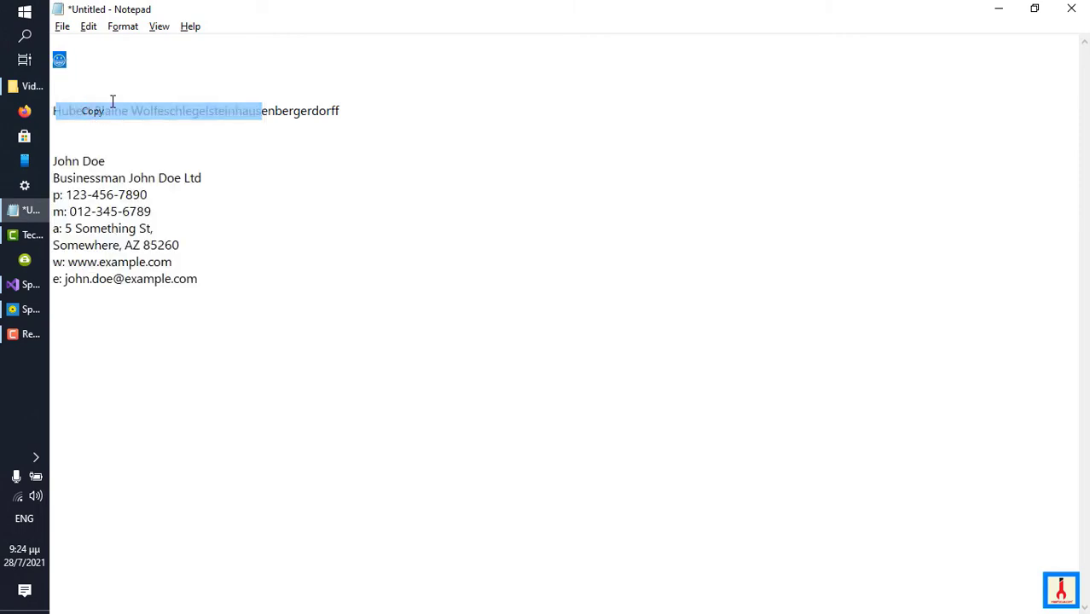
click(999, 8)
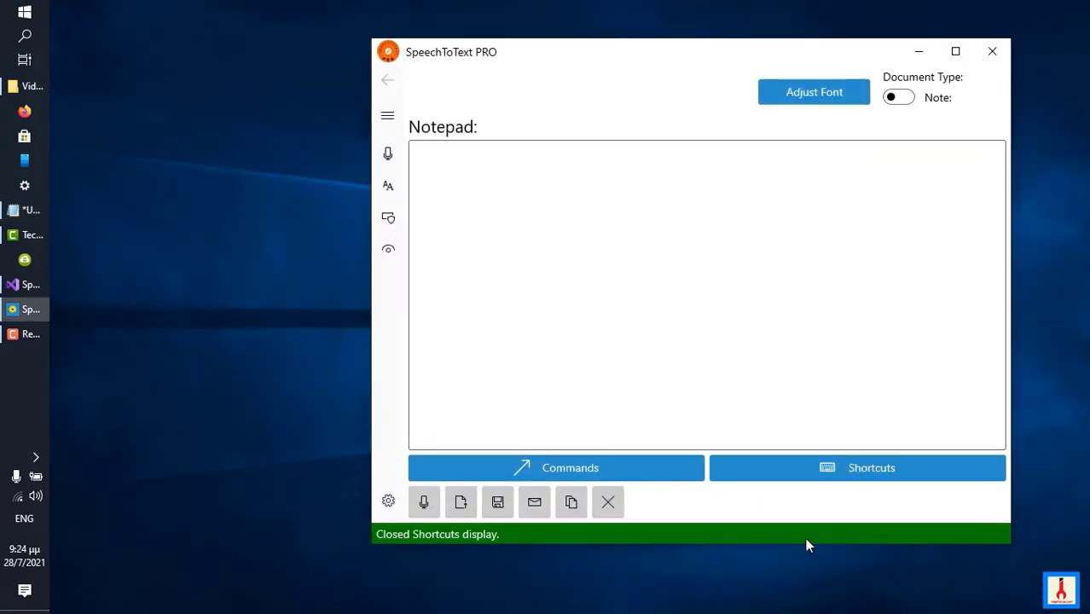
Add and save a shortcut named "happy smiley" with the copied smiley emoji as its difficult text.
click(844, 474)
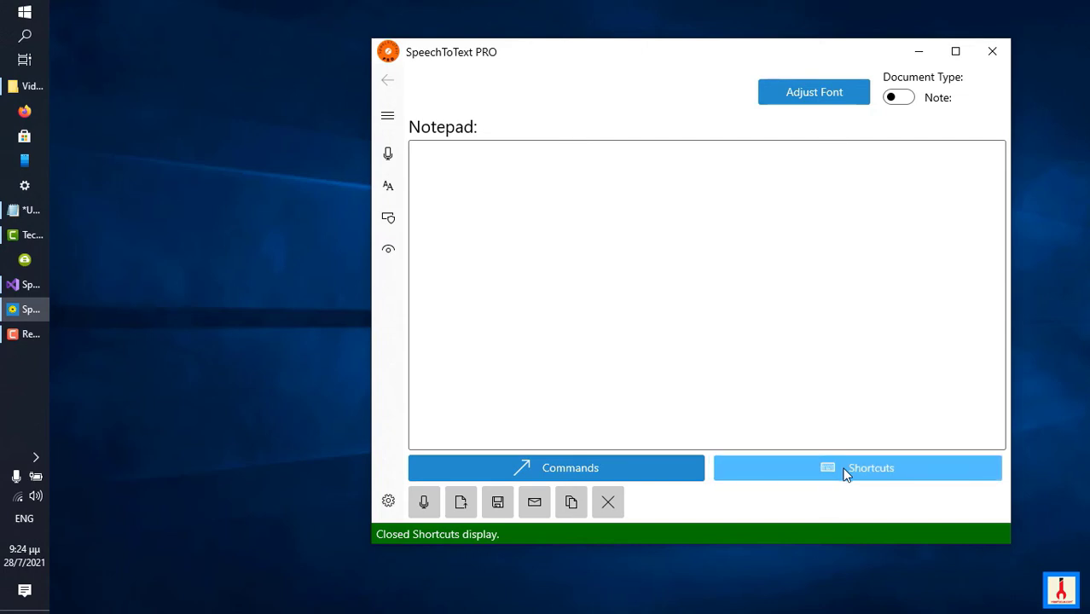
click(856, 437)
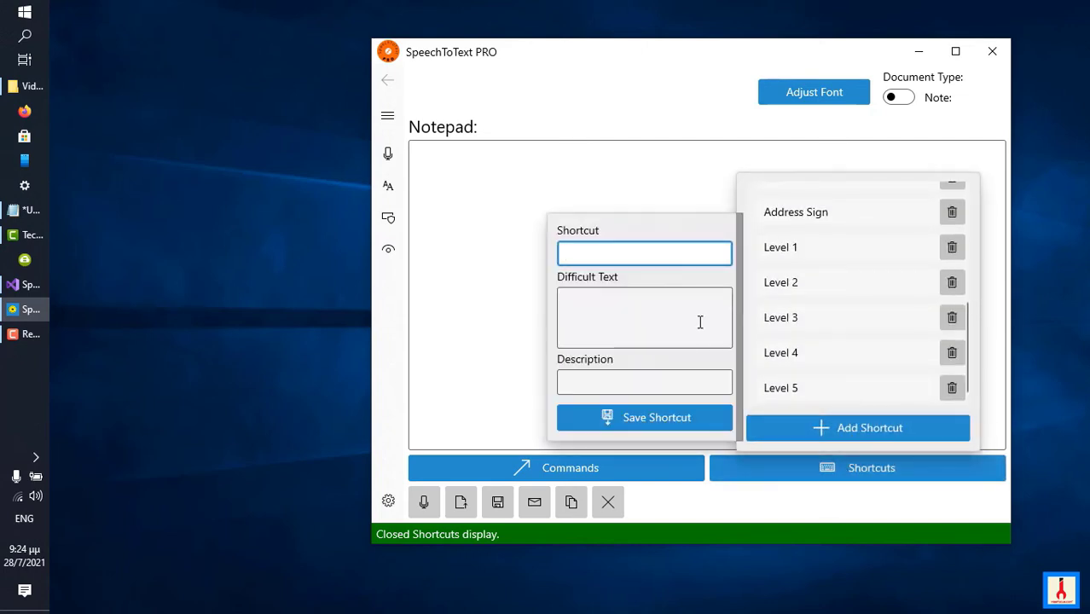
click(644, 314)
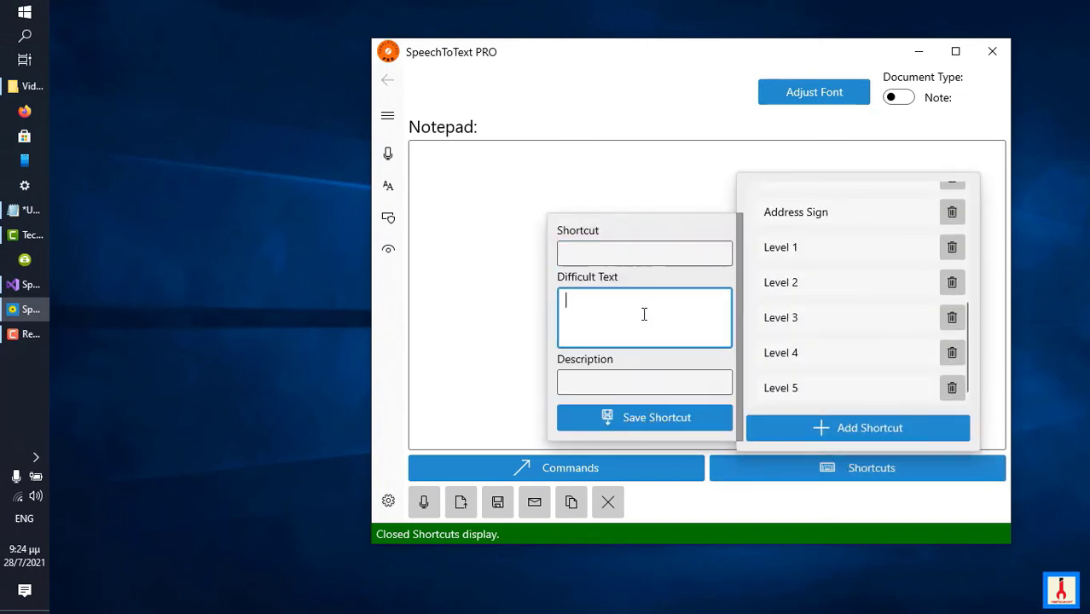
key(ctrl+v)
click(605, 246)
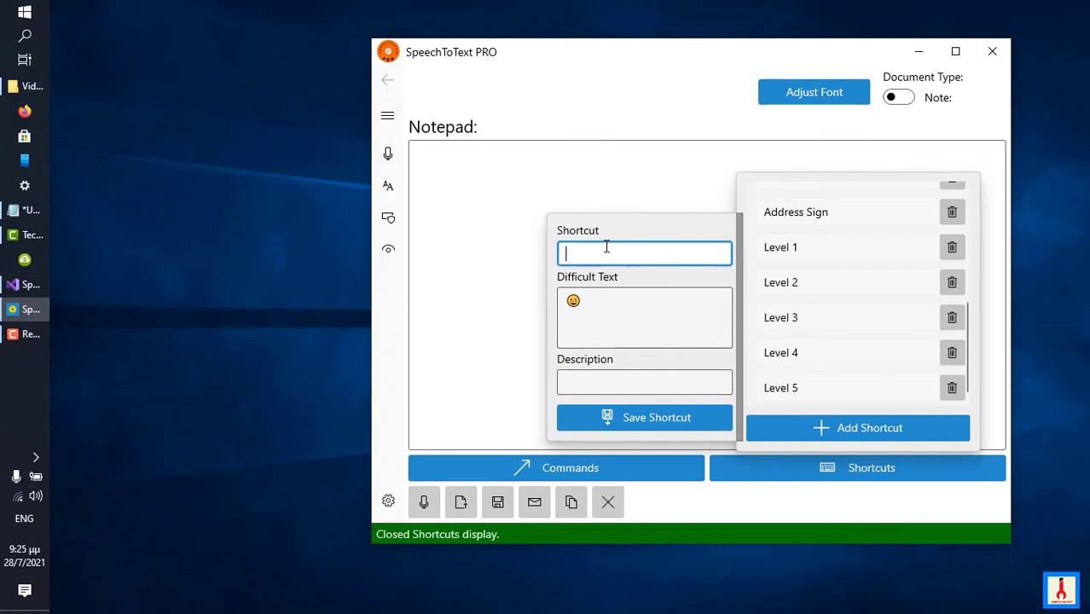
text(happy smile)
text(y)
click(633, 417)
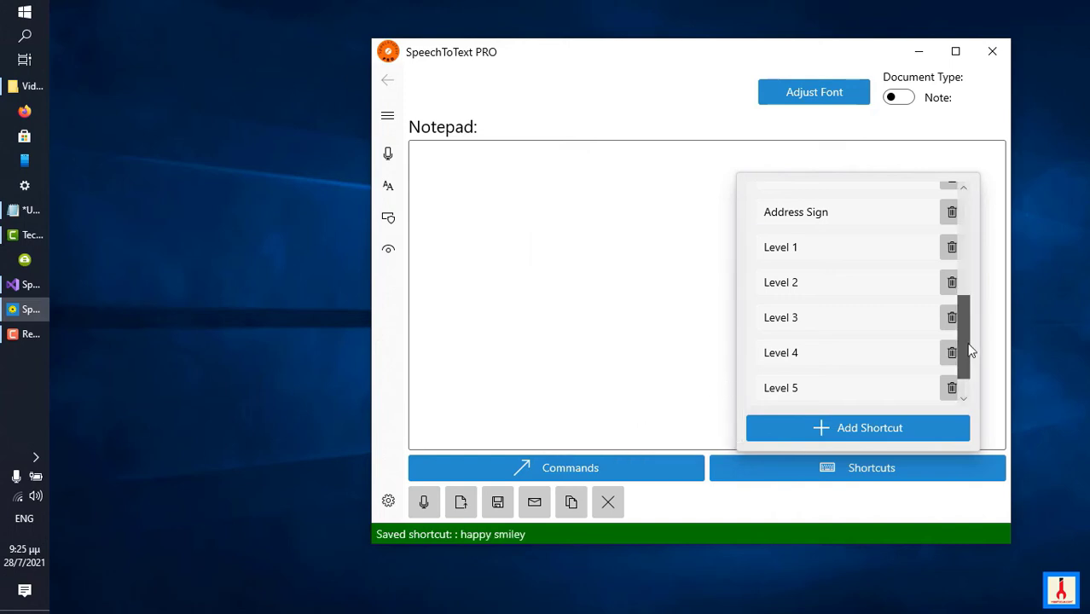
Add and save the keyword "my favorite smiley" for the Happy Smiley shortcut.
scroll(966, 348, down, 1)
click(831, 385)
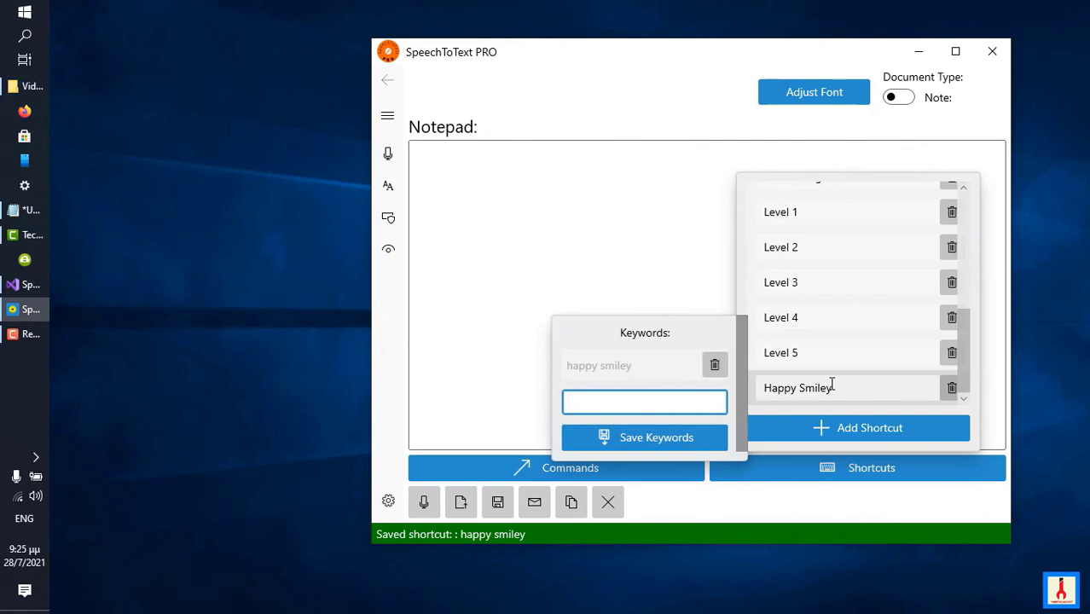
click(581, 471)
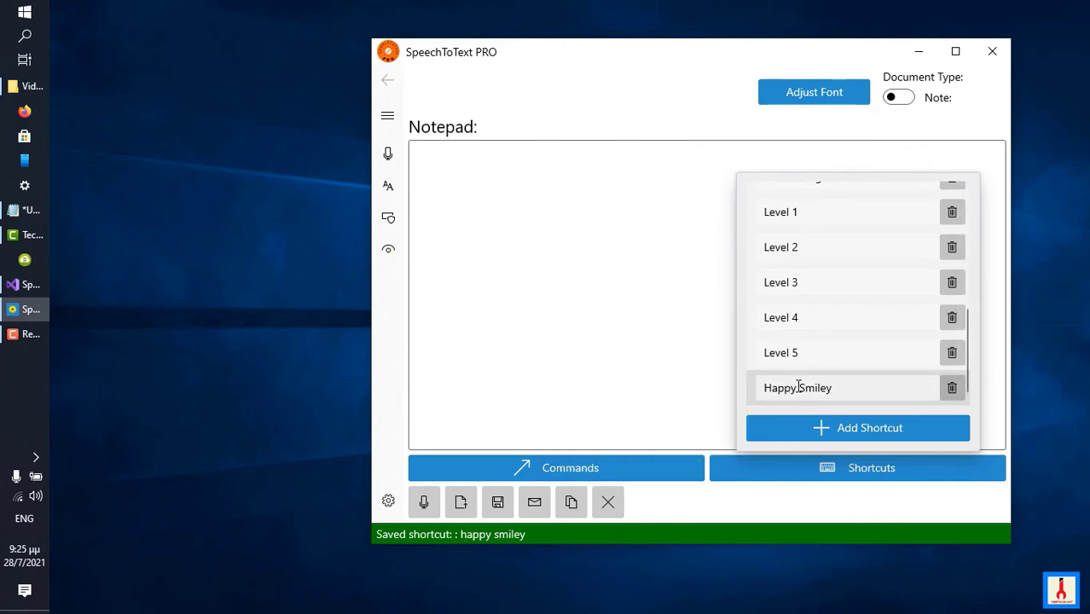
click(867, 397)
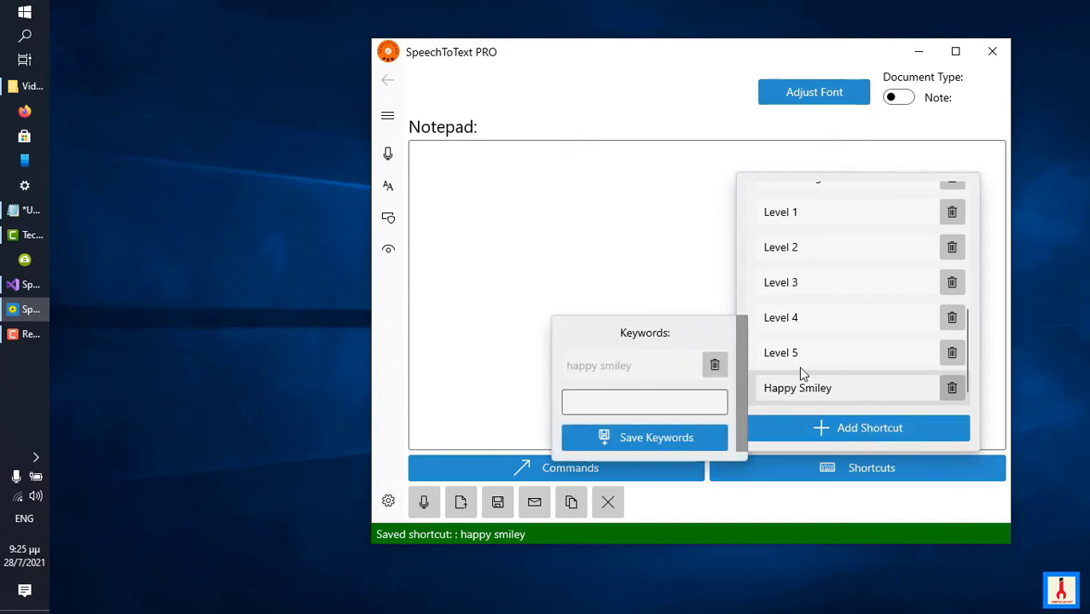
click(629, 402)
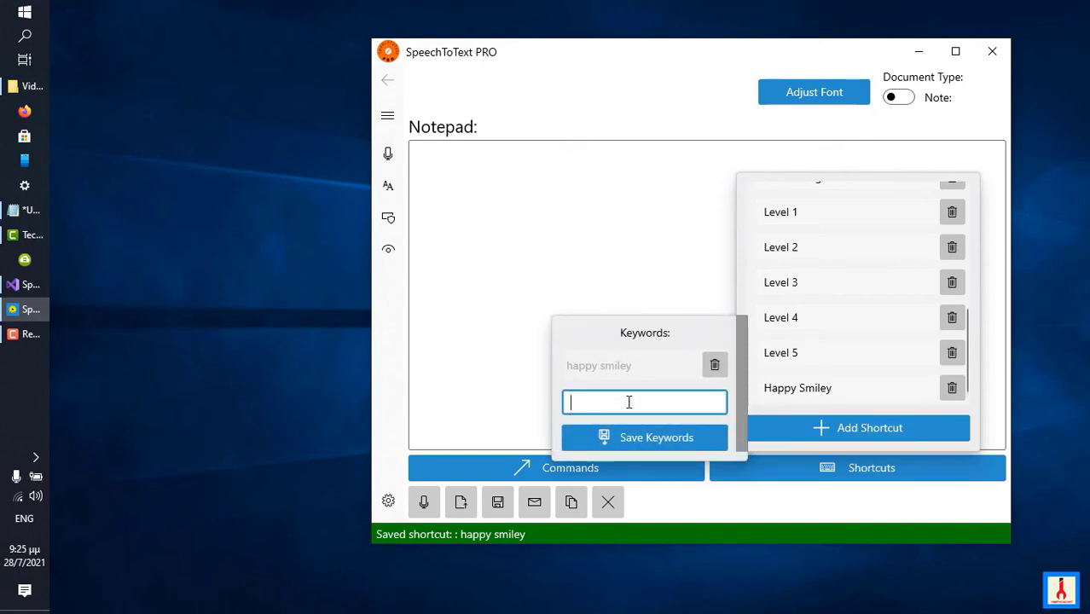
text(my favorite smiley)
click(655, 438)
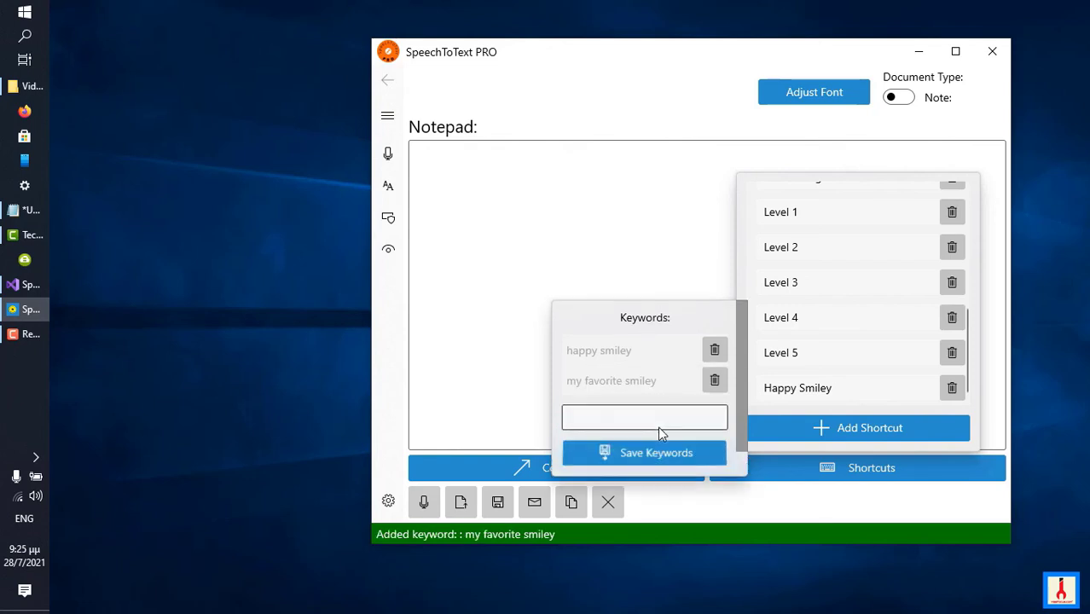
Close the shortcut list and dictate "Today it was 35 degrees Celsius!" with the happy smiley and "my favorite smiley" shortcuts, then stop recognition.
click(458, 322)
click(457, 321)
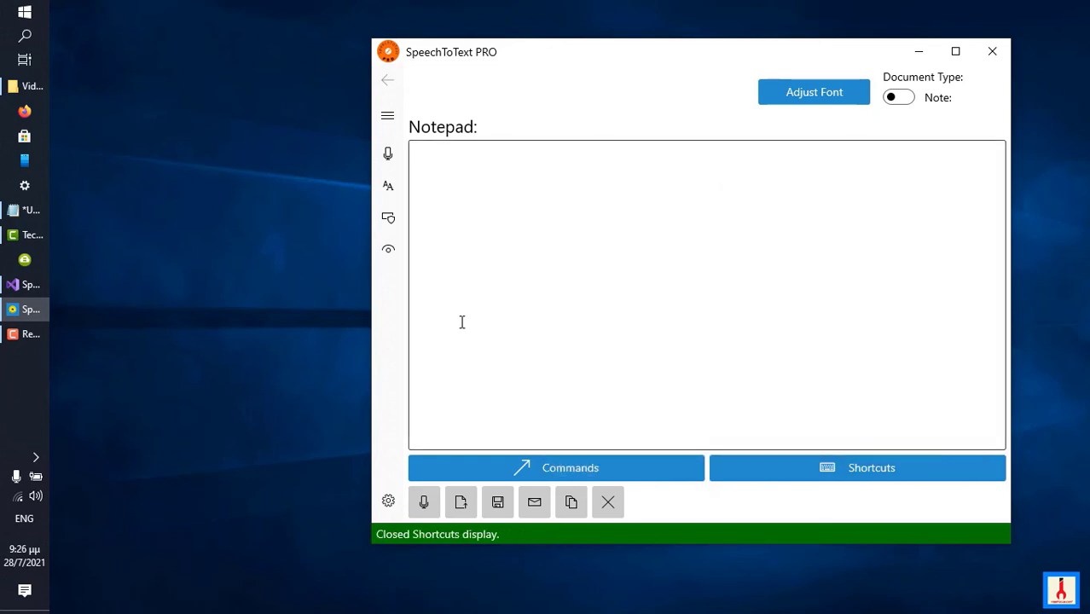
click(429, 508)
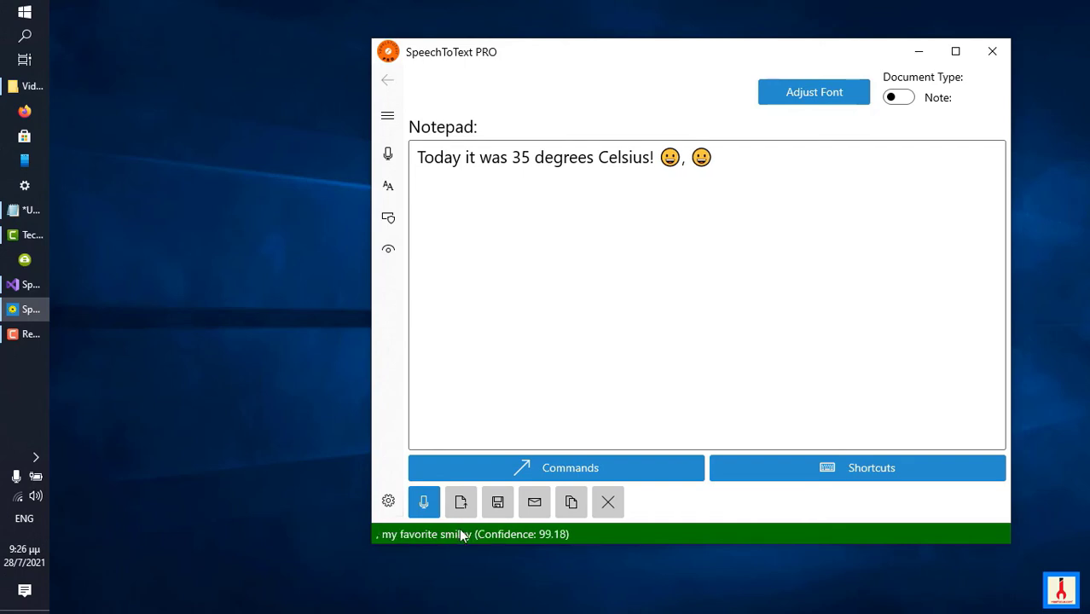
click(424, 502)
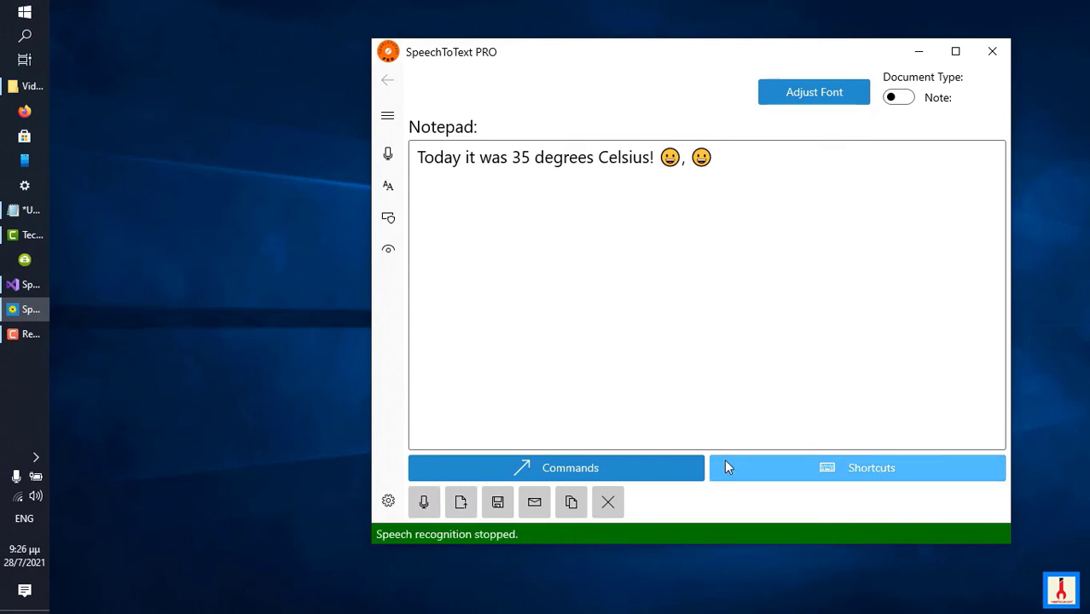
Switch to the untitled Notepad document, copy the uncle's long full name from it and minimize Notepad.
click(32, 213)
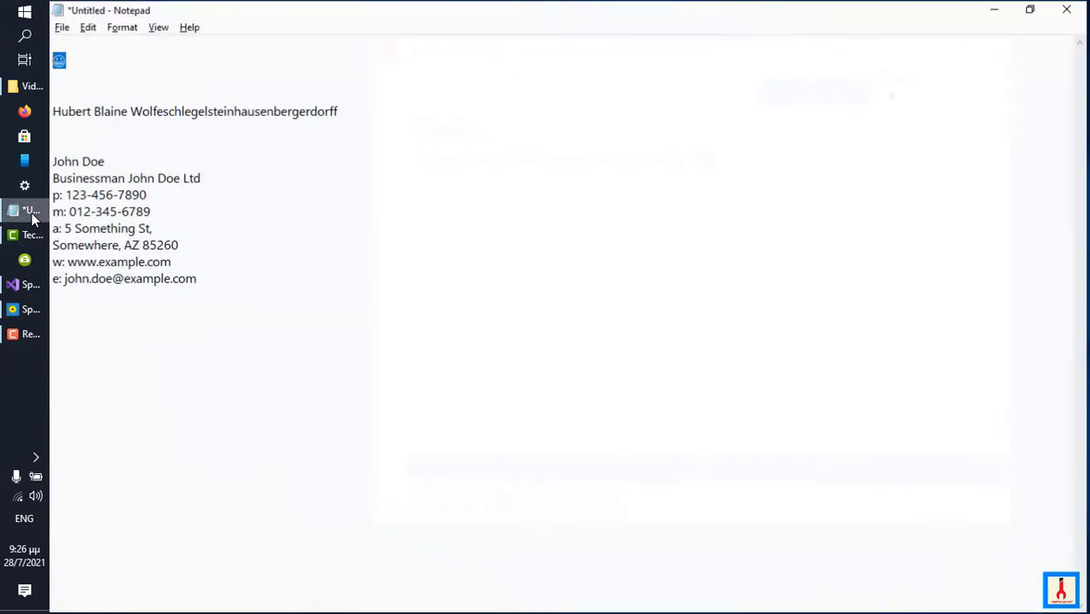
click(53, 112)
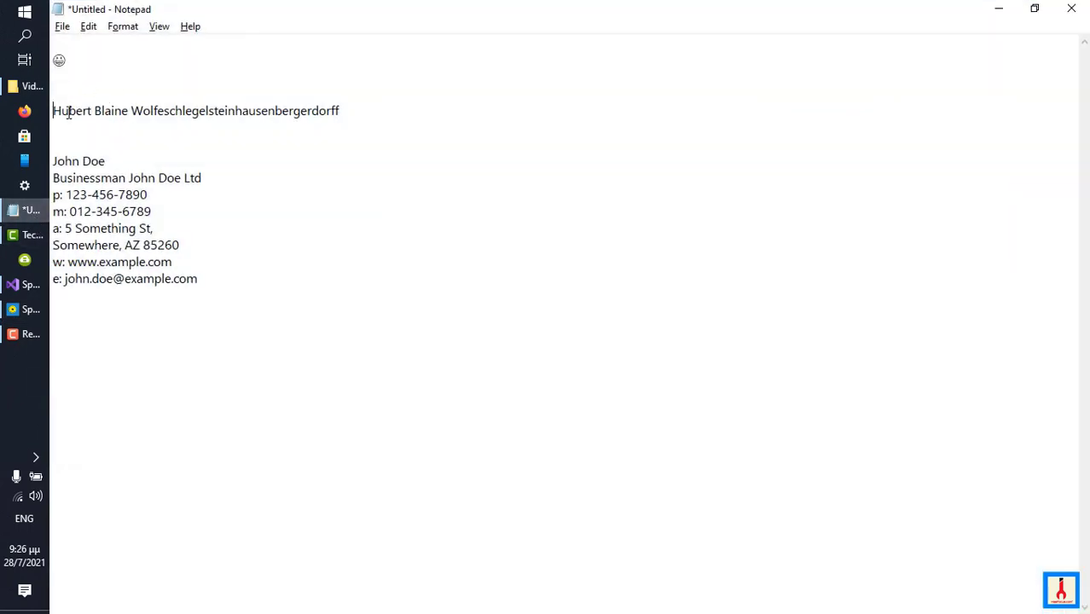
shift+click(343, 109)
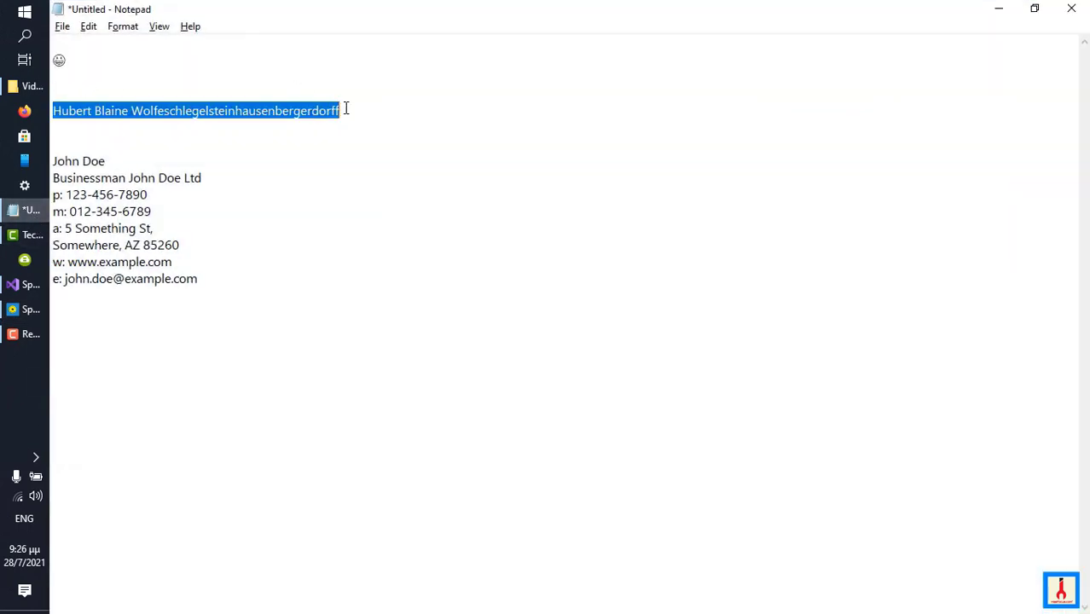
right_click(282, 115)
click(346, 168)
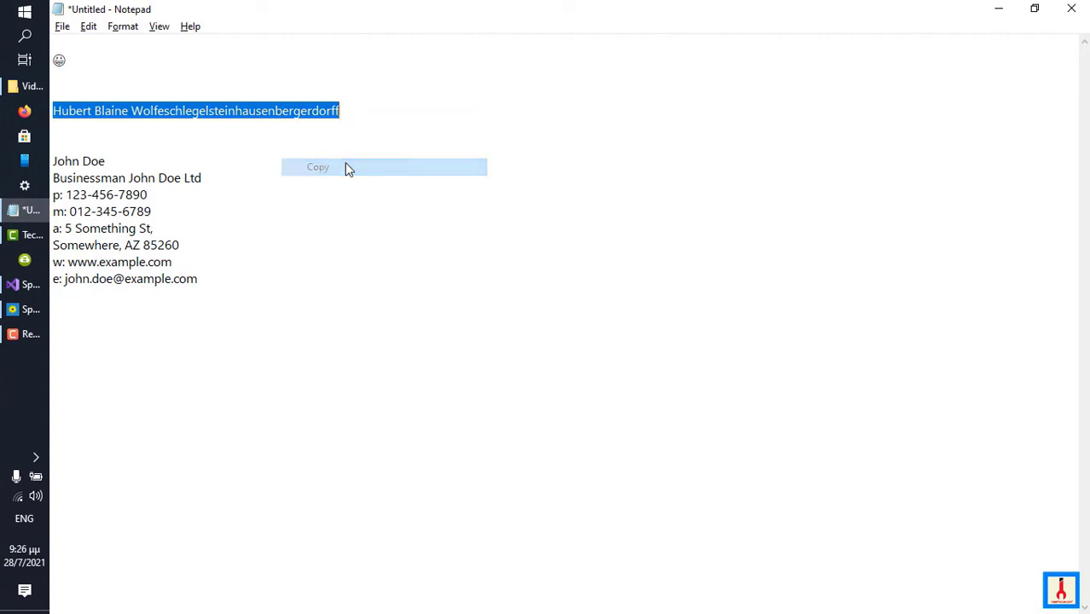
click(998, 8)
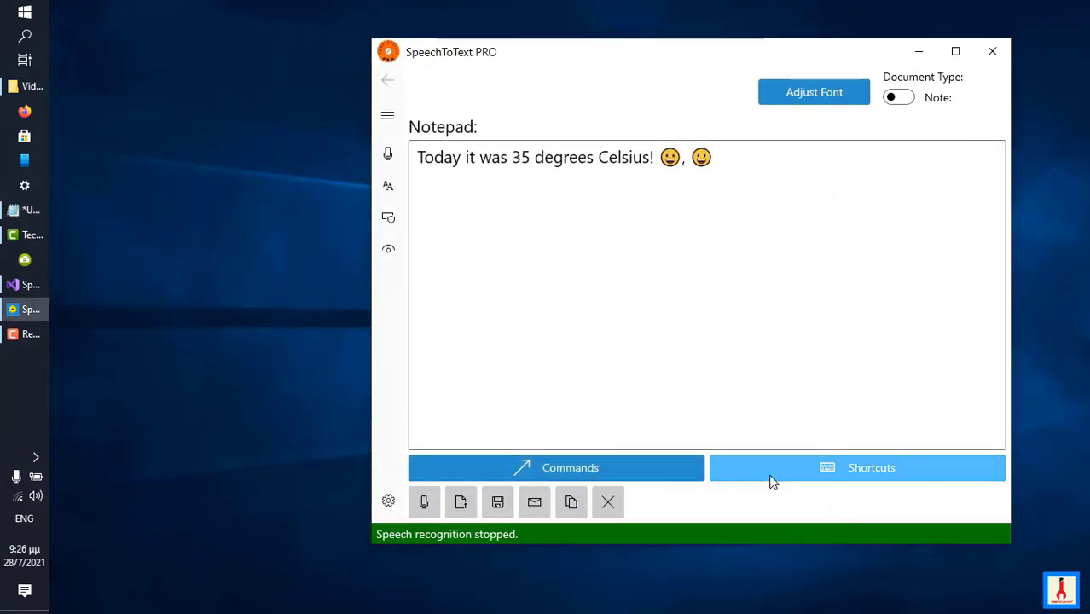
Add and save a shortcut named "my uncle's name" with the copied full name as its difficult text.
click(861, 468)
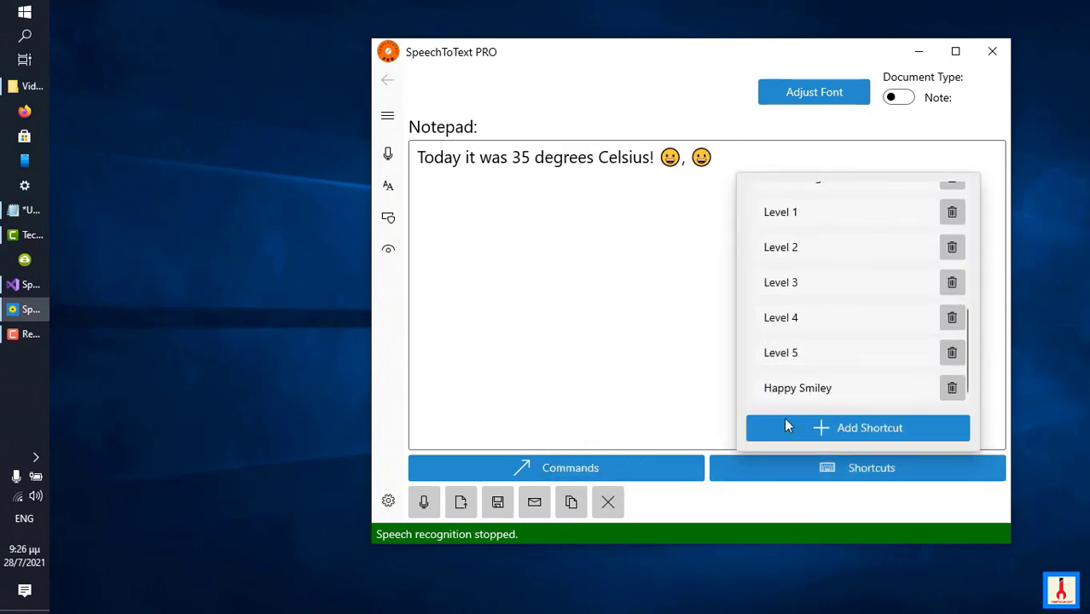
click(812, 430)
click(601, 312)
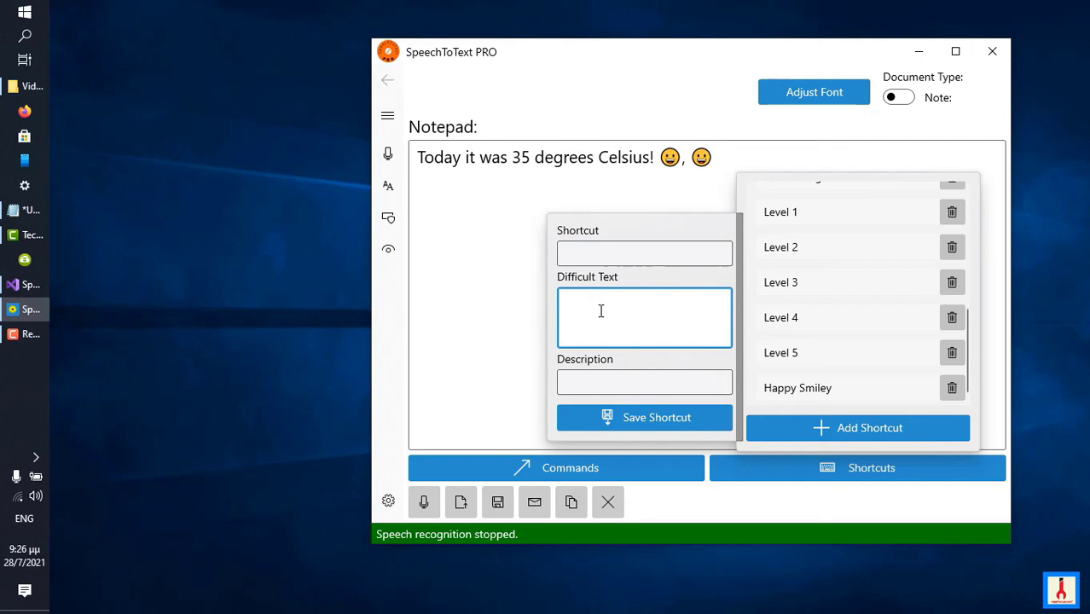
key(ctrl+v)
click(633, 245)
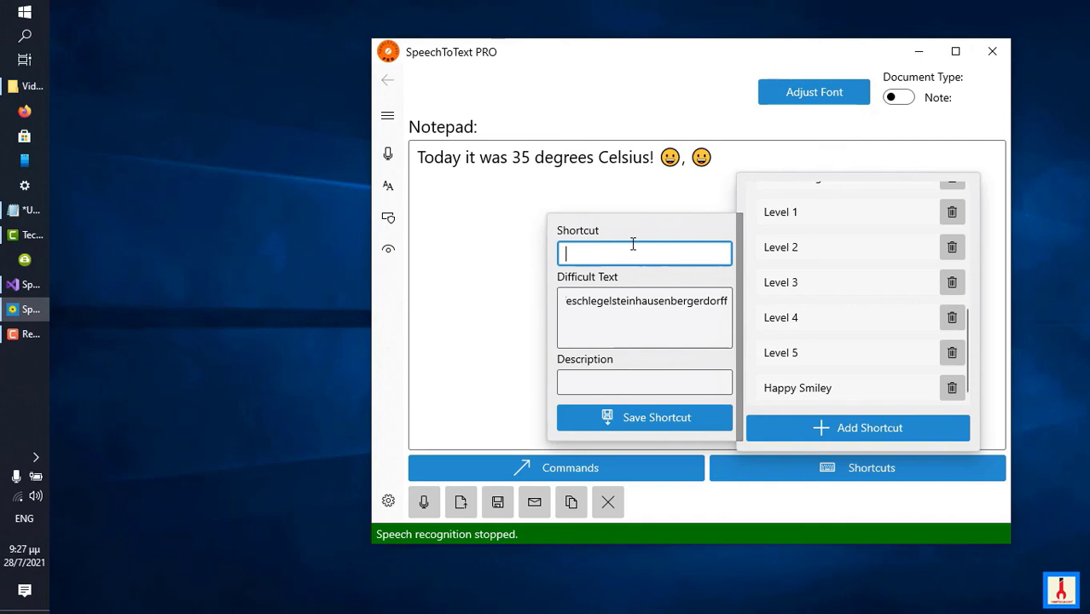
text(my unce)
key(BackSpace)
text(le's name)
click(617, 427)
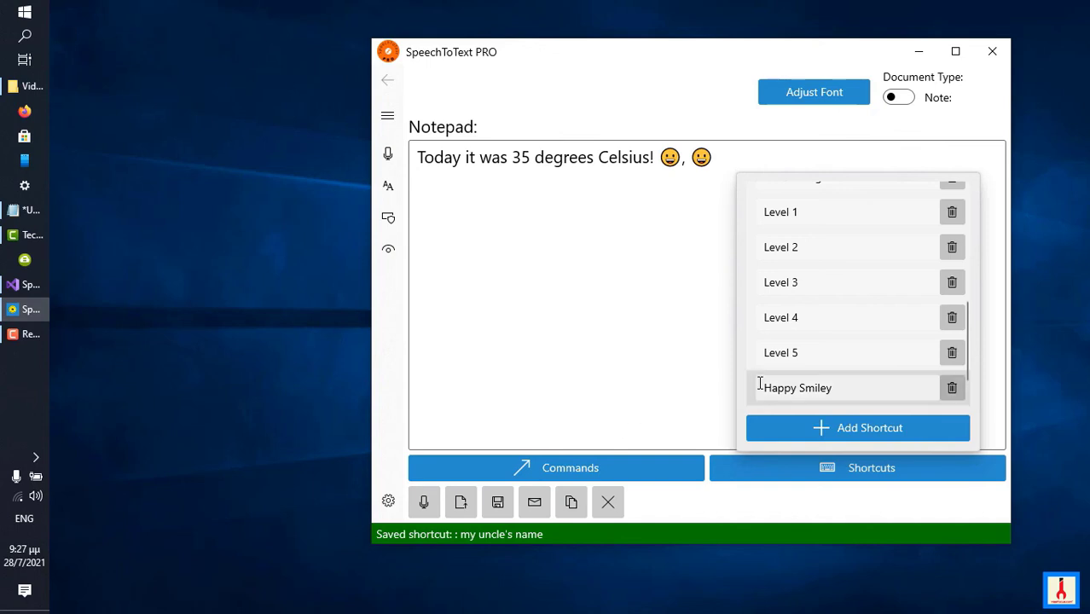
Add and save the keyword "the name of my uncle" for the My Uncle's Name shortcut.
click(772, 389)
click(780, 386)
scroll(797, 380, down, 1)
click(797, 380)
click(705, 428)
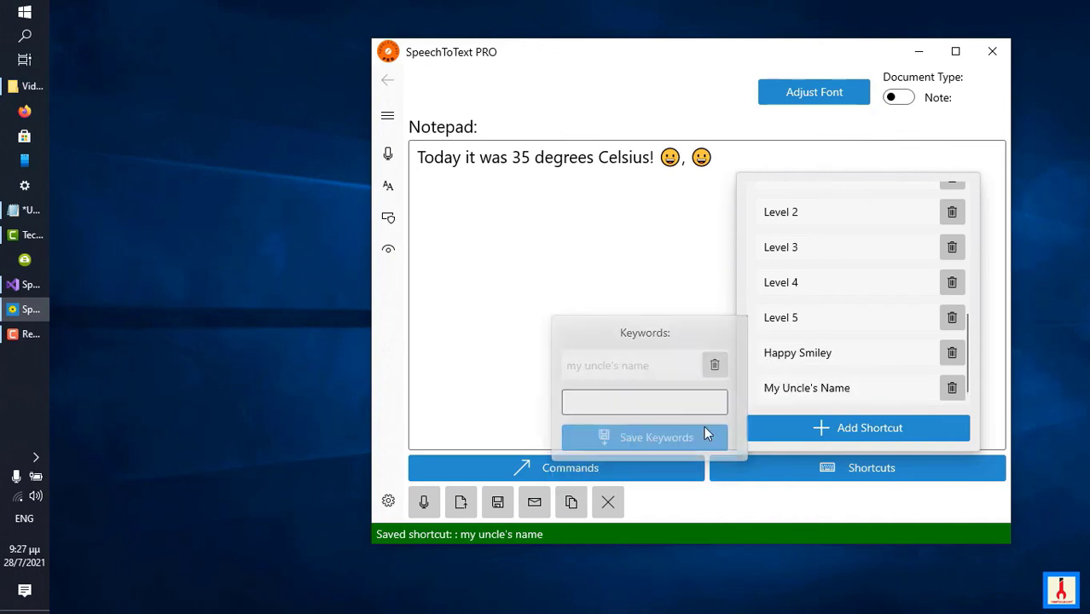
click(770, 389)
click(702, 407)
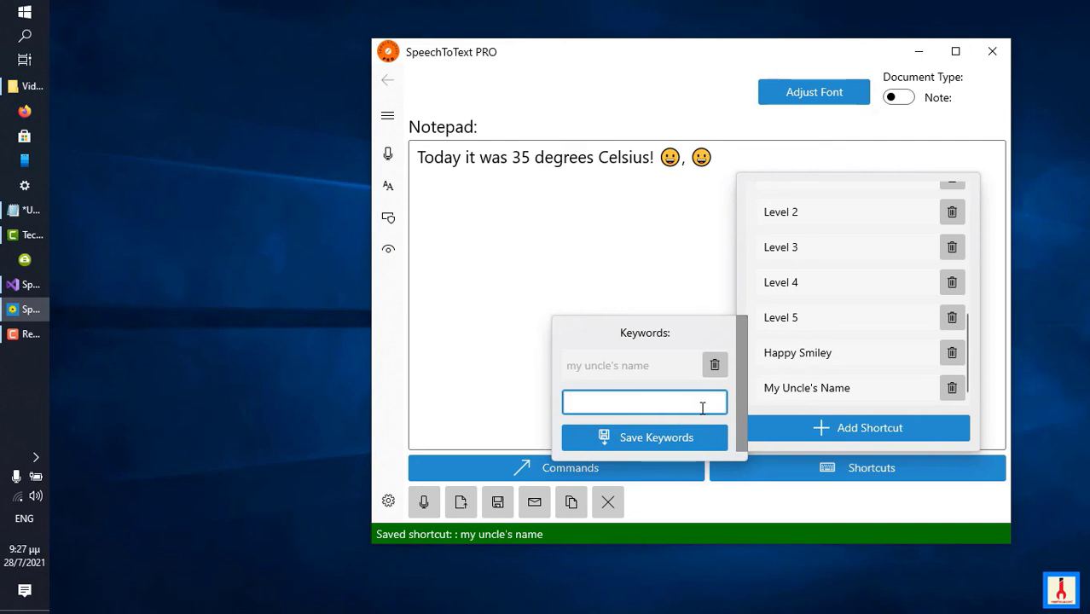
text(the name of my uncle)
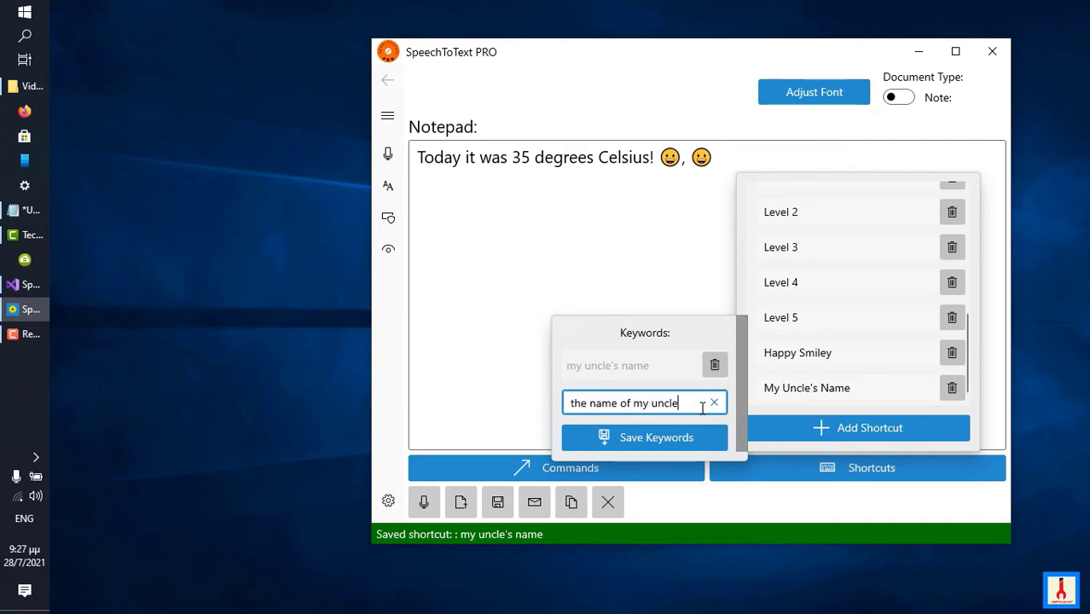
click(682, 432)
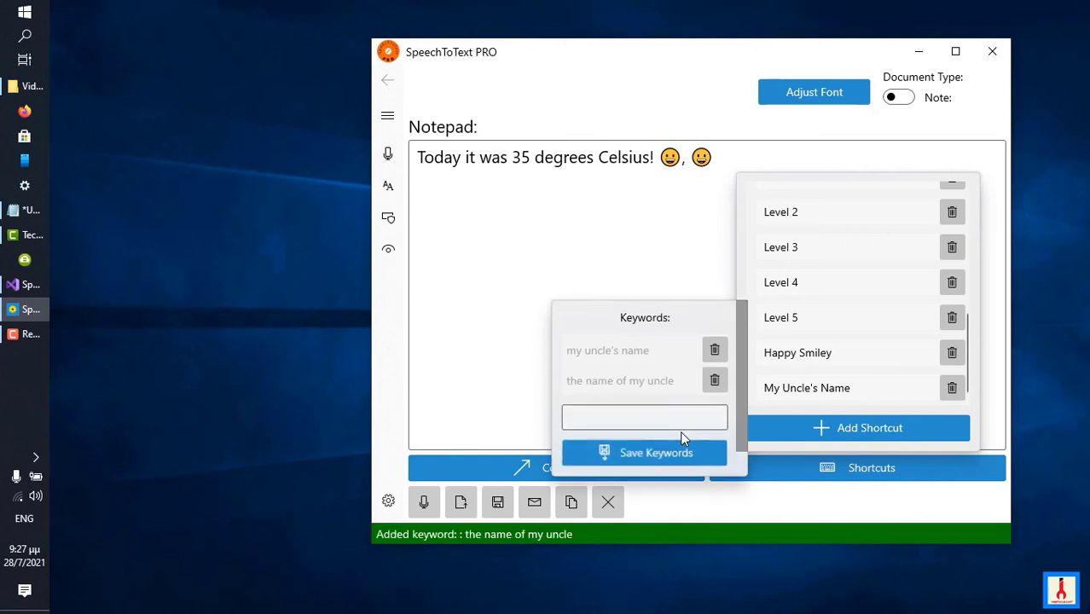
Close the shortcut list, dictate "I have an uncle whose name is" and "Once again, his name is" with the uncle's name shortcuts, then stop recognition.
click(536, 397)
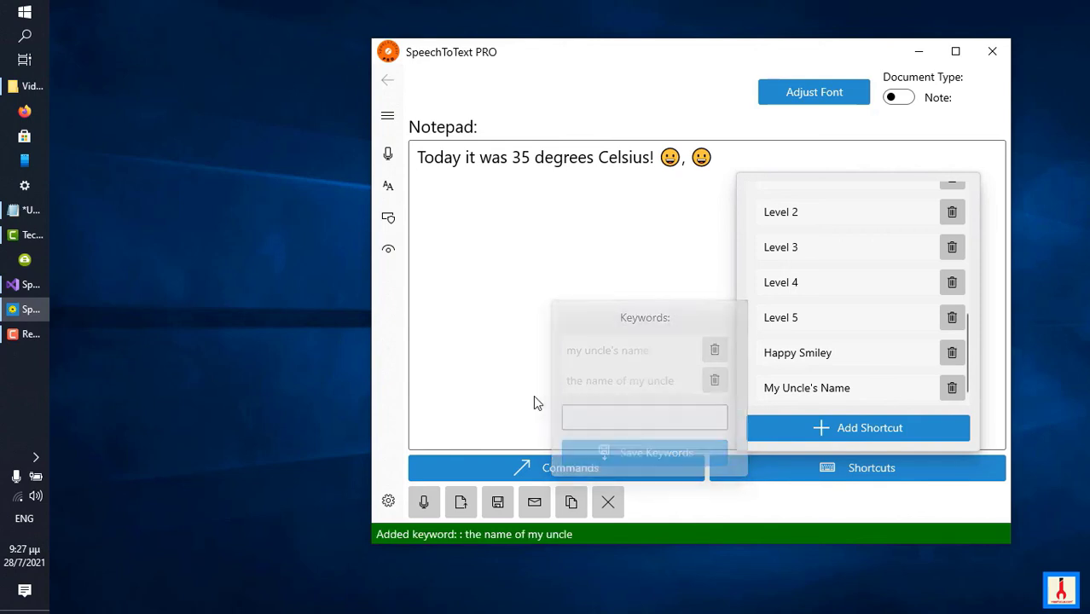
click(433, 500)
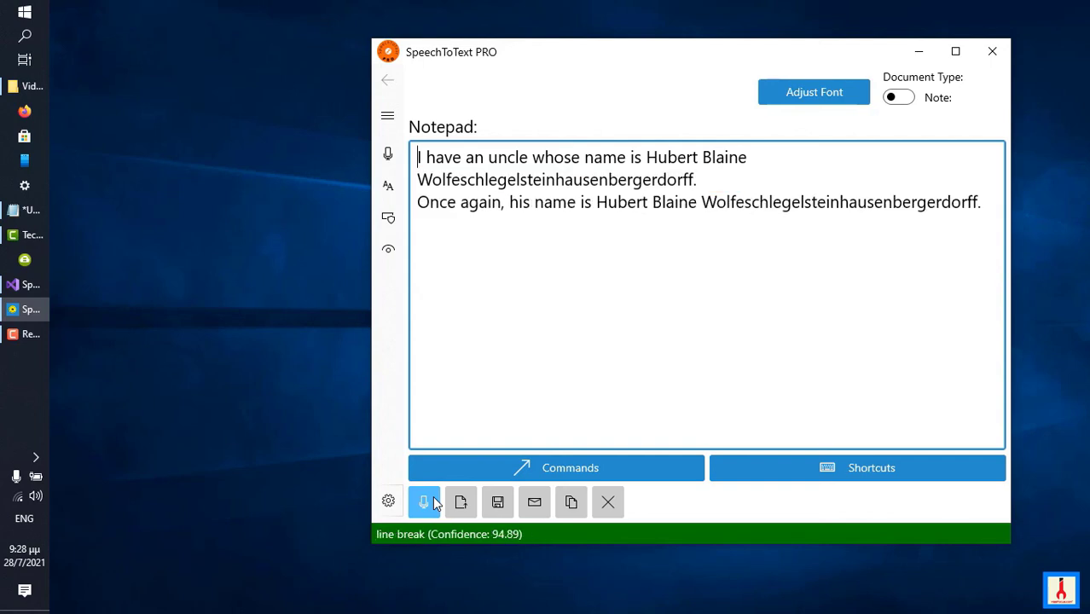
click(424, 502)
Copy the whole contact signature block from the untitled Notepad document and return to SpeechToText PRO.
click(789, 479)
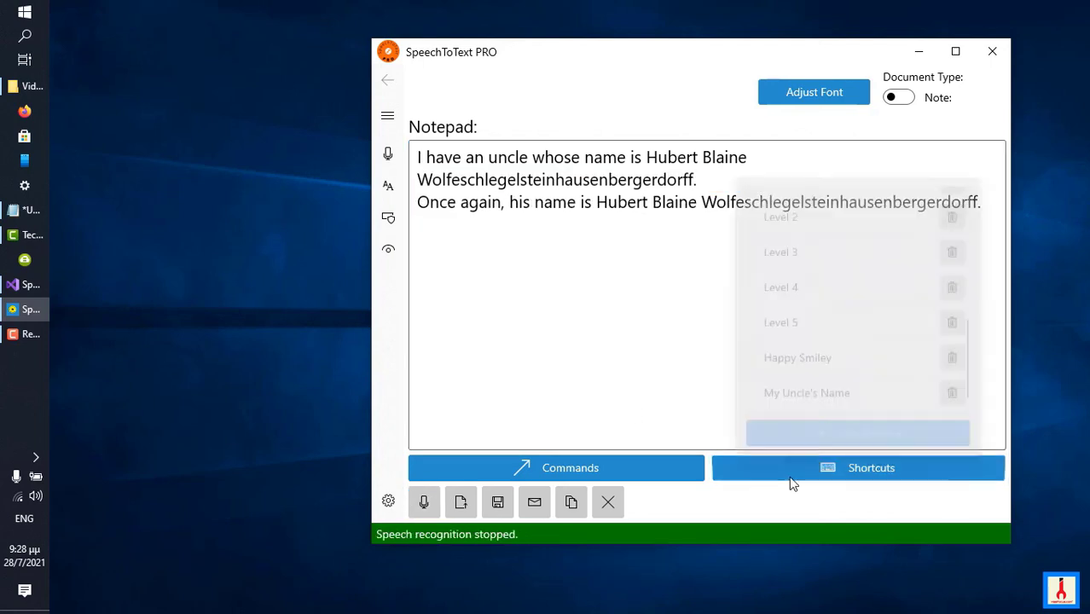
click(898, 431)
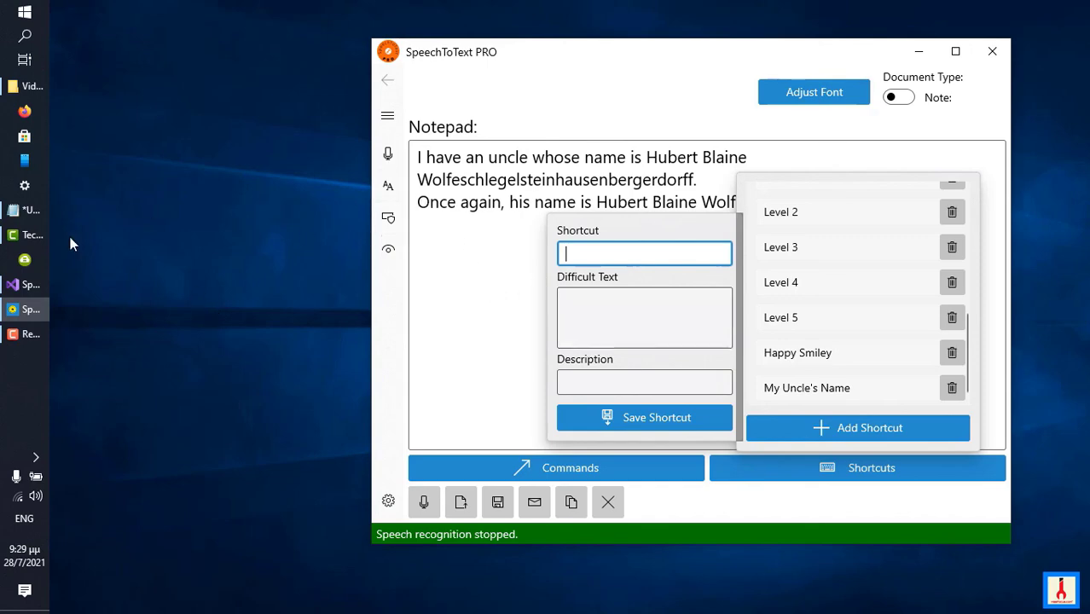
click(22, 213)
click(212, 302)
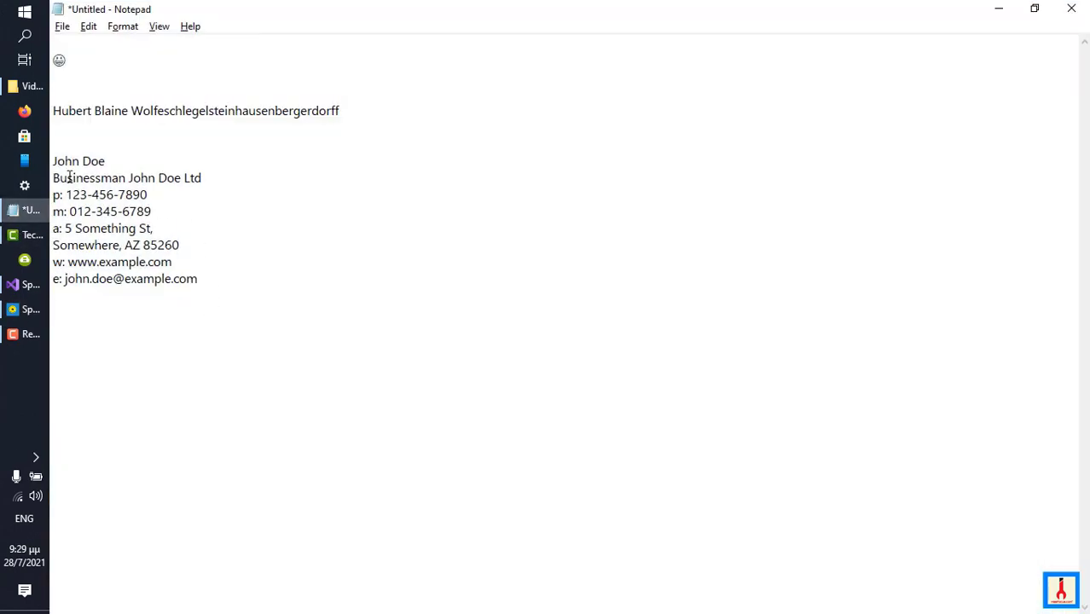
drag(52, 160, 204, 280)
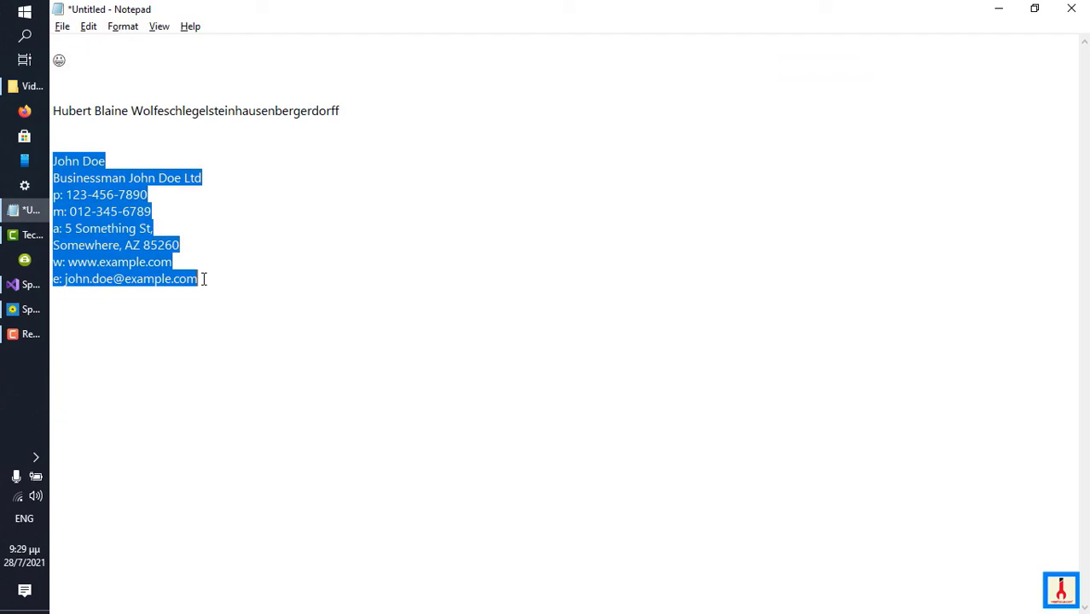
right_click(102, 264)
click(194, 322)
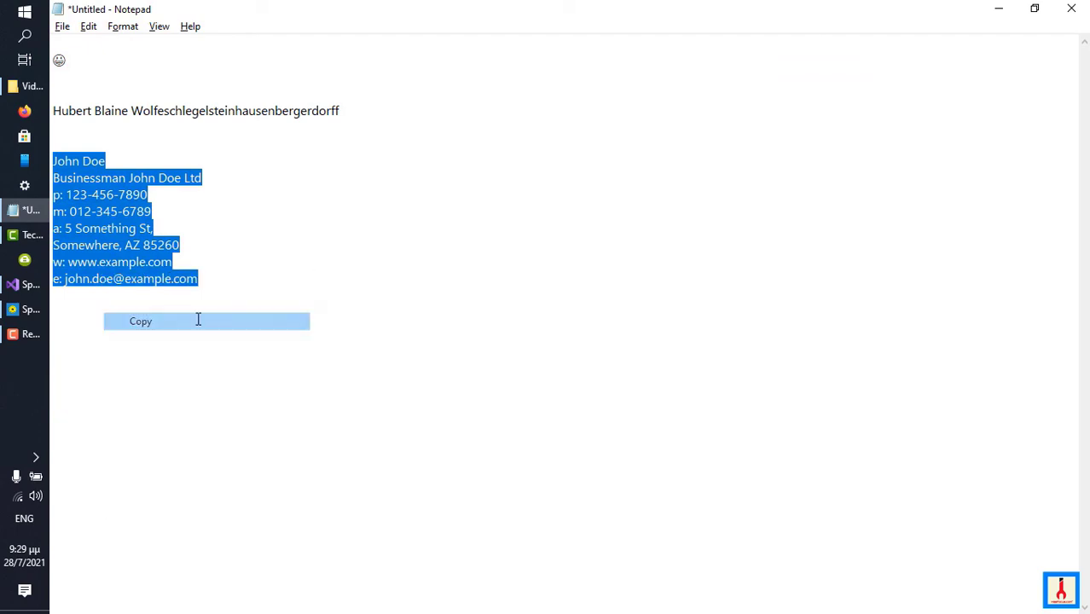
click(21, 309)
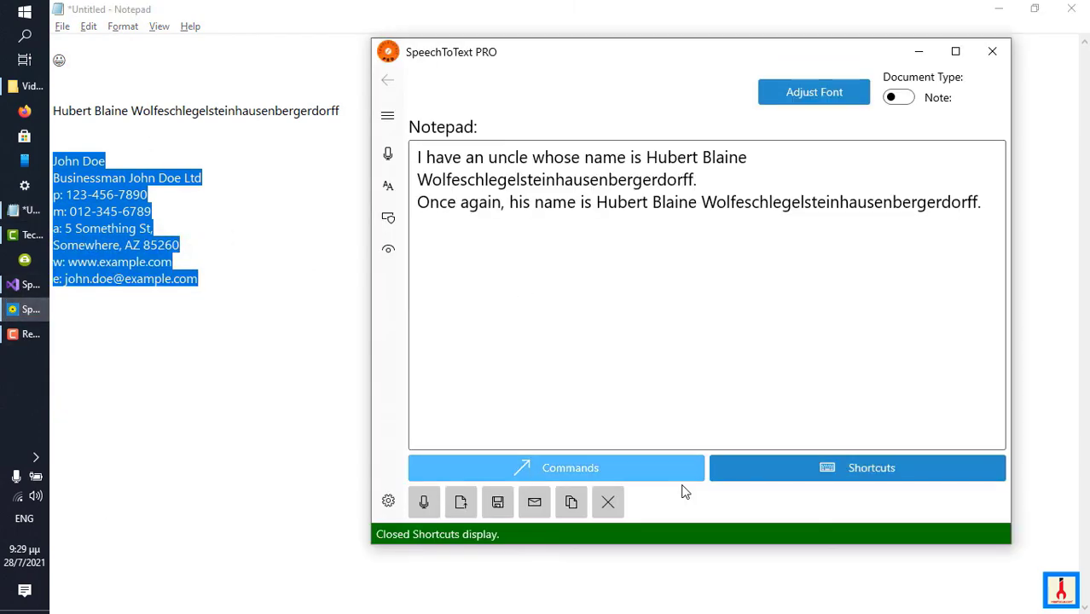
Add and save a shortcut named "my signature" with the copied signature block as its difficult text.
click(804, 474)
click(823, 430)
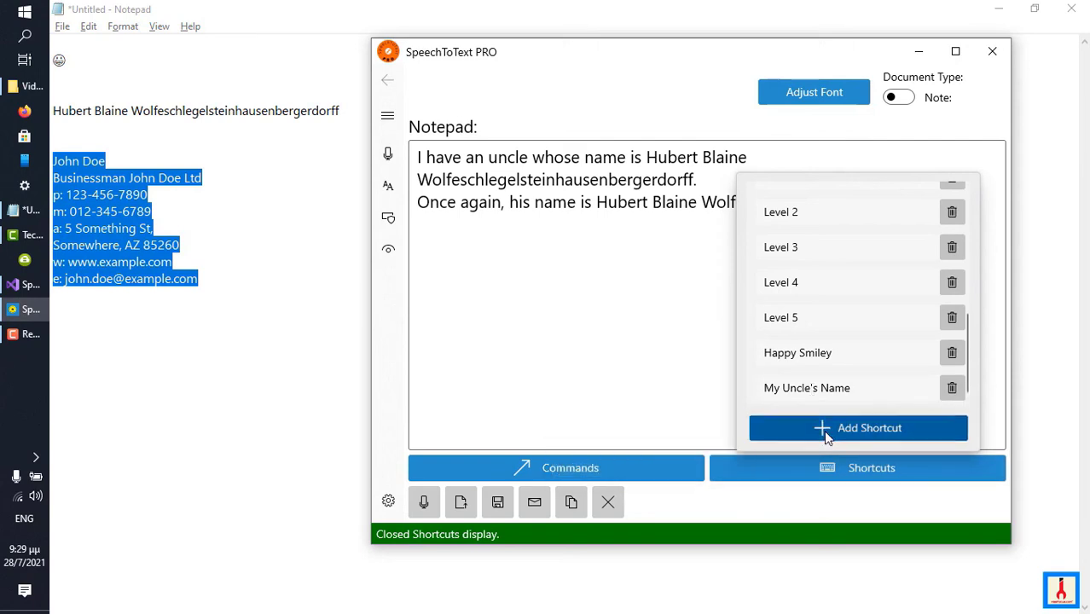
click(657, 313)
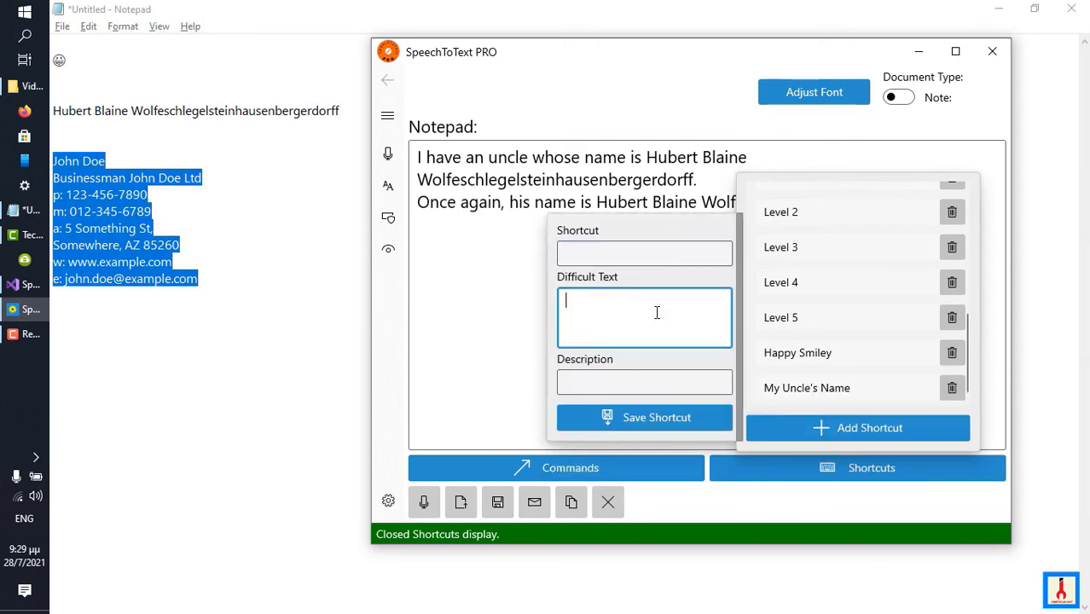
key(ctrl+v)
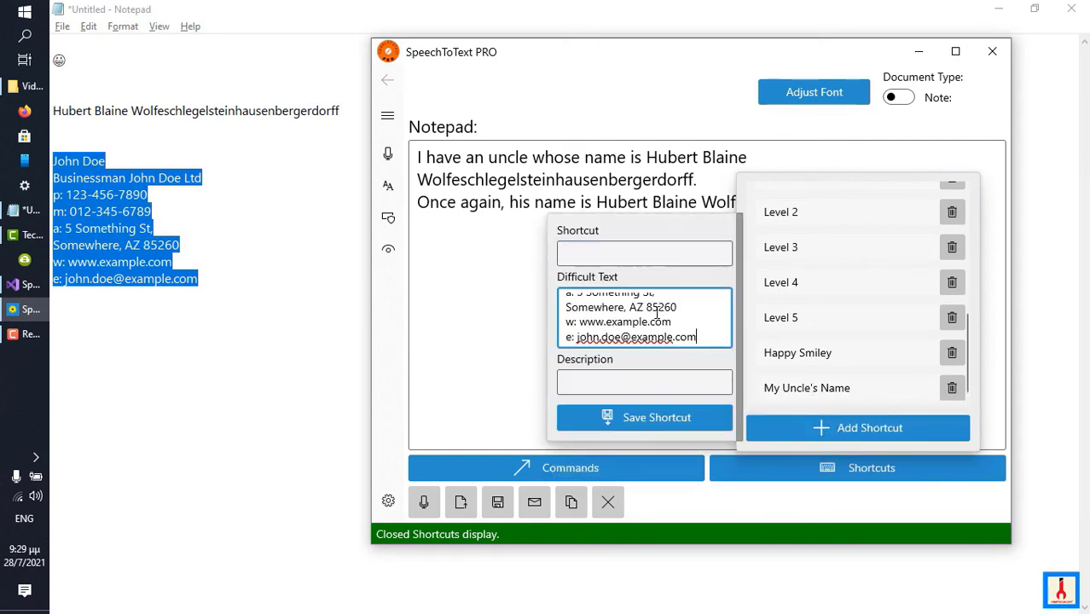
click(647, 252)
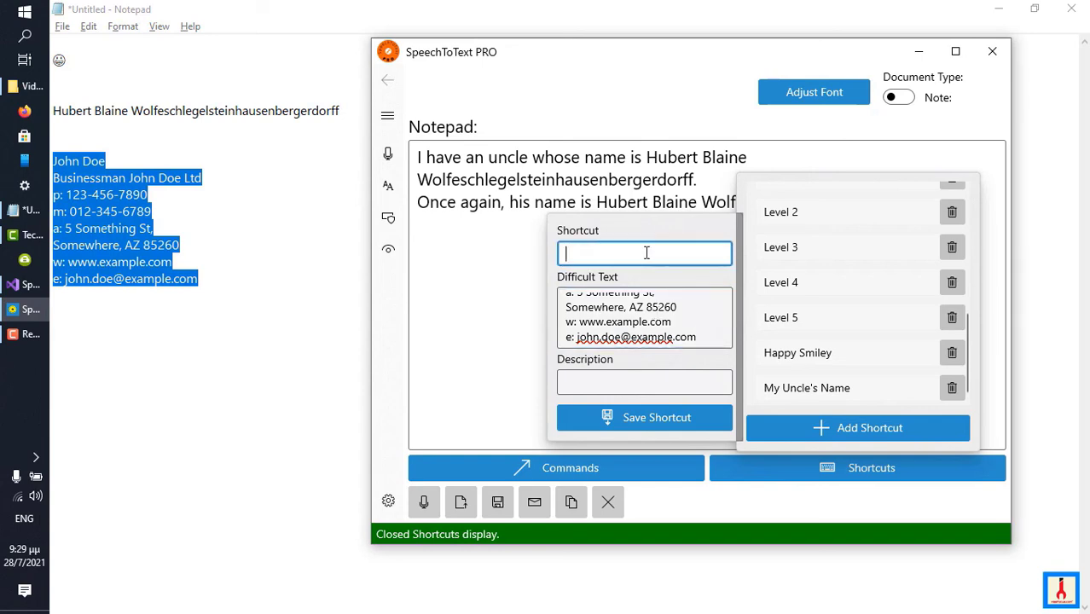
text(my signature)
click(634, 418)
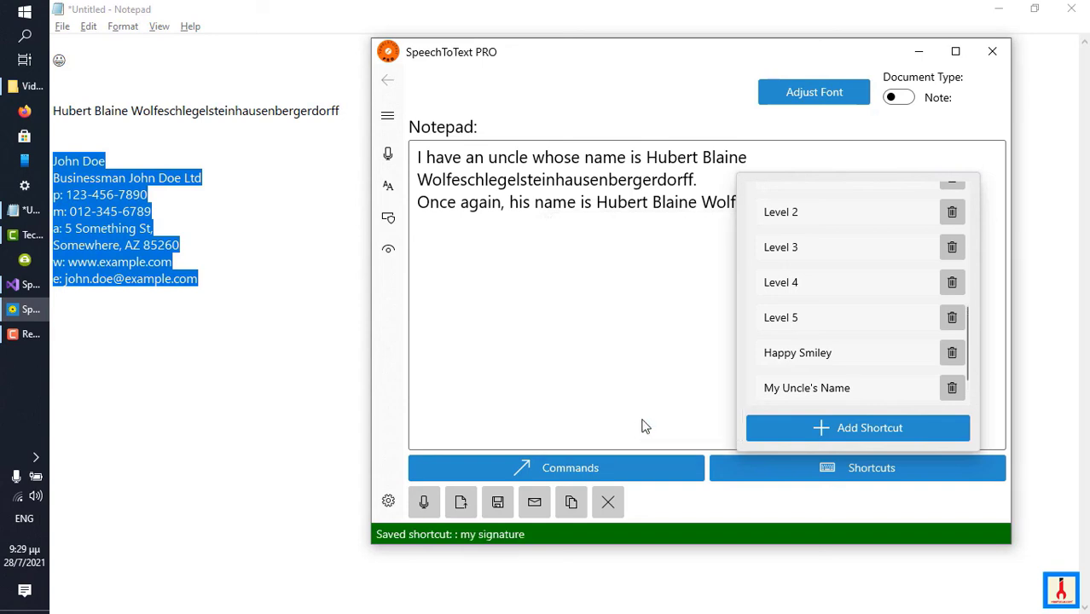
Add and save the keyword "my email signature" for the My Signature shortcut.
scroll(815, 360, down, 1)
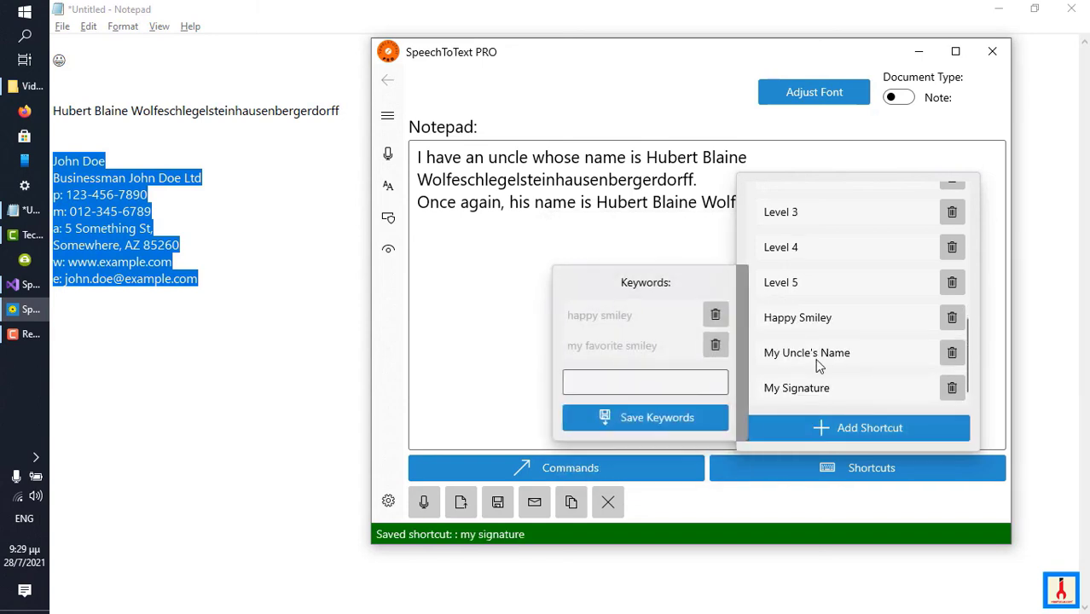
mouse_move(808, 388)
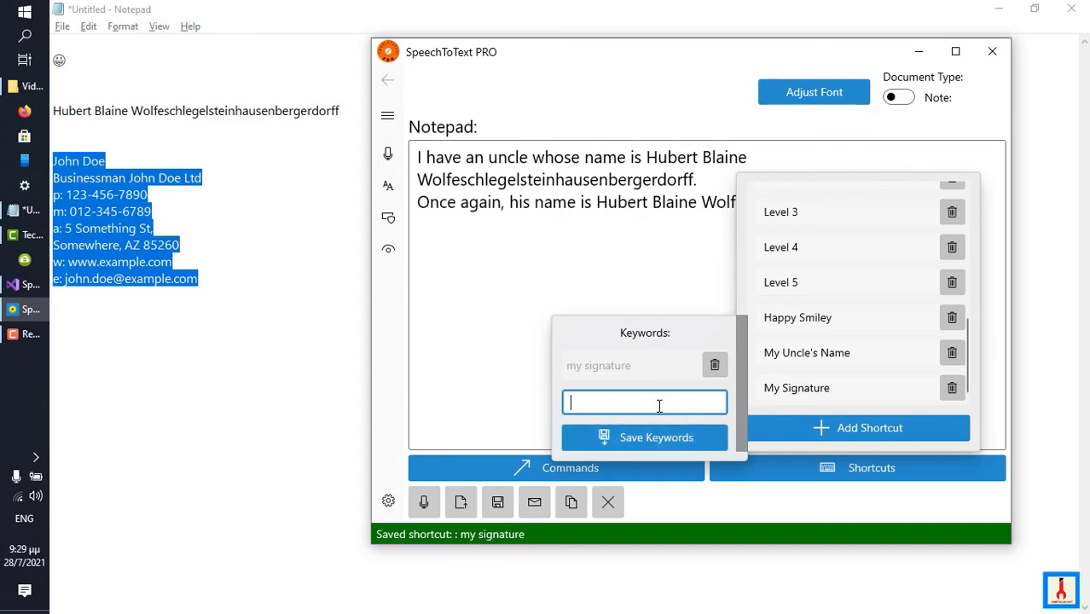
text(my email signature)
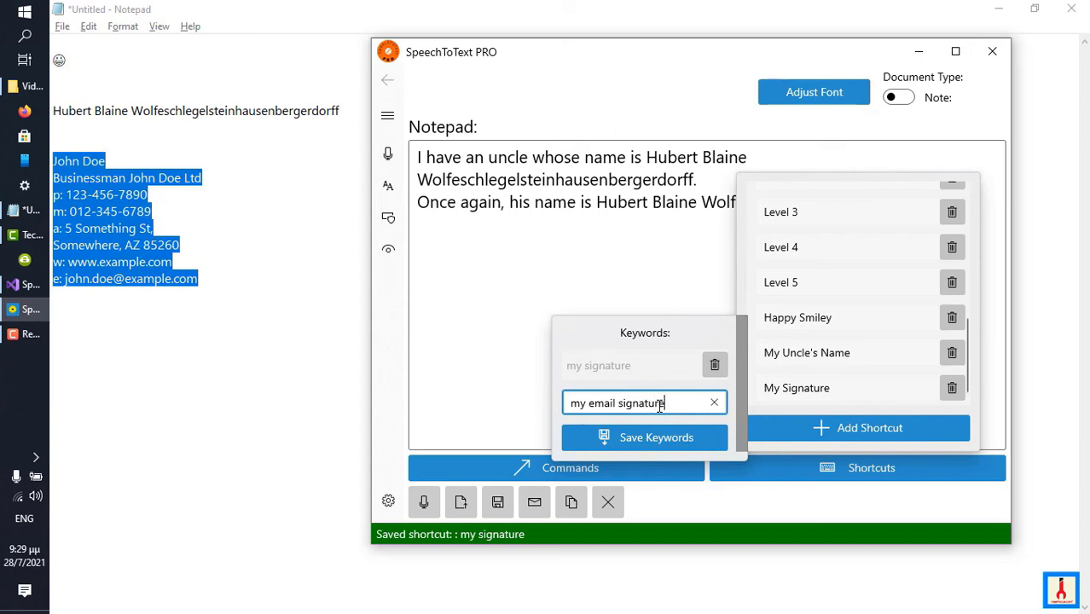
click(657, 439)
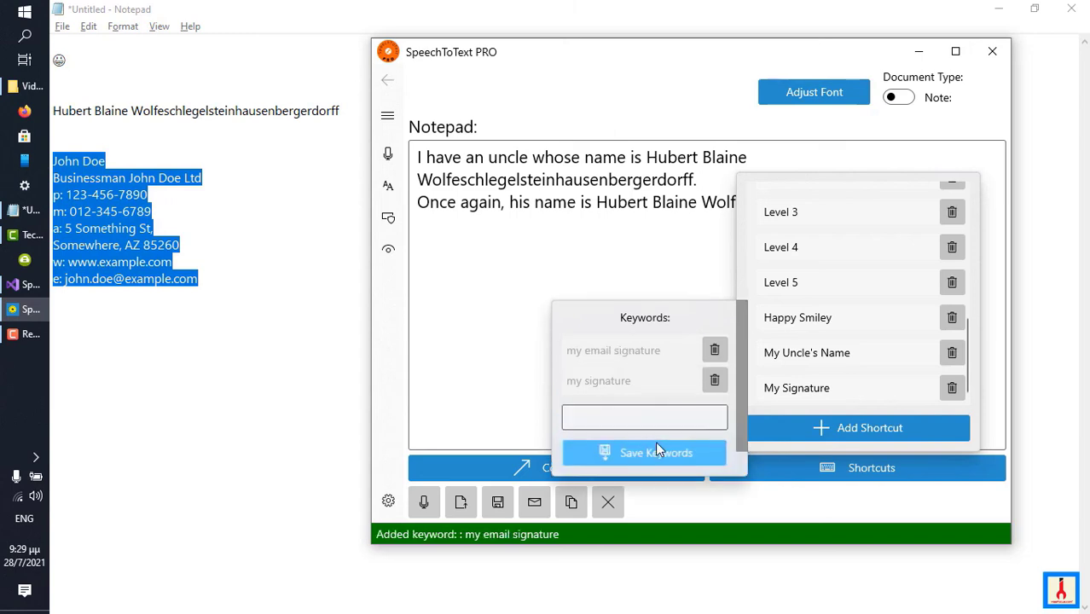
Close the shortcut list, insert the signature block twice by dictating its shortcut keywords, including "my email signature", and stop recognition.
click(633, 269)
click(633, 270)
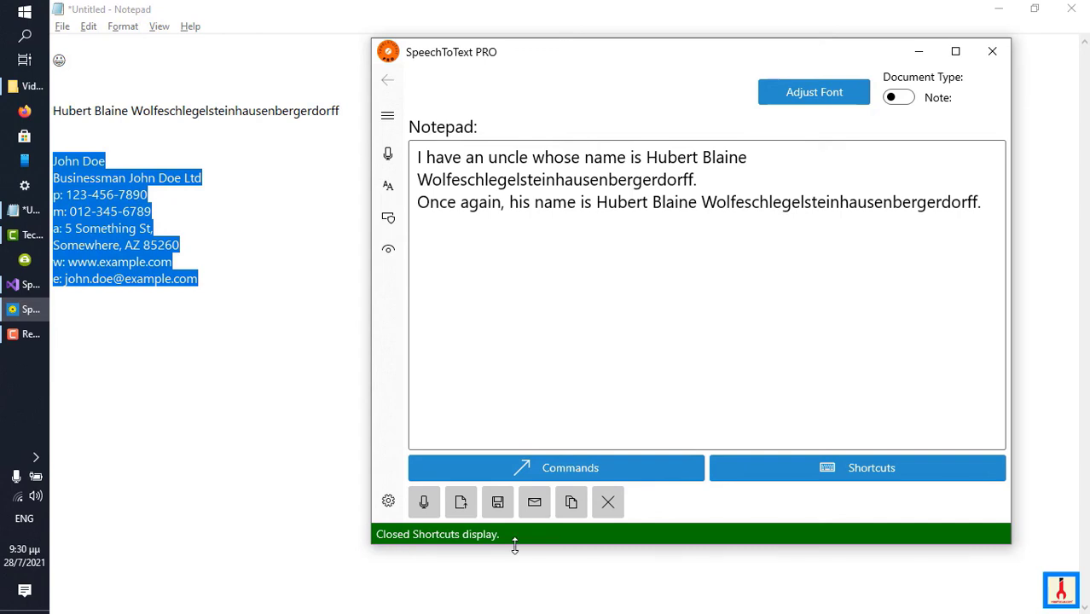
click(423, 502)
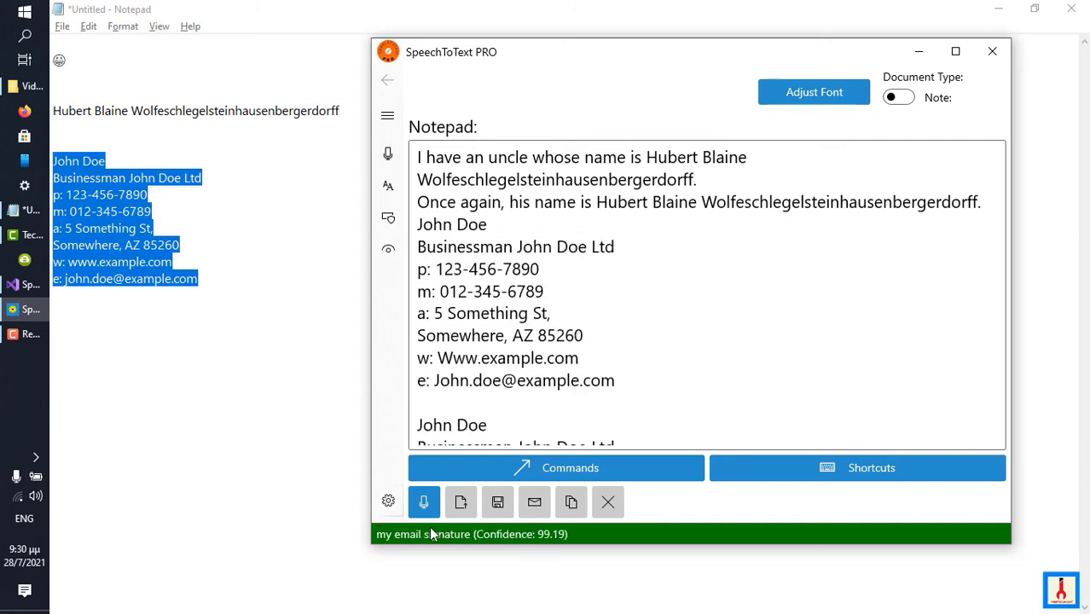
scroll(527, 290, down, 3)
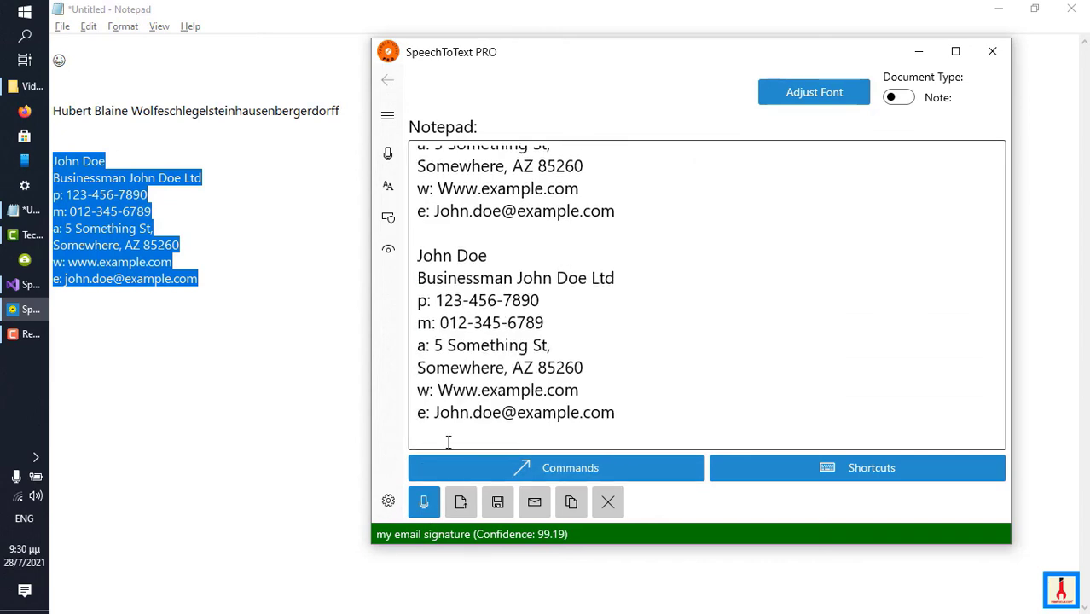
click(432, 502)
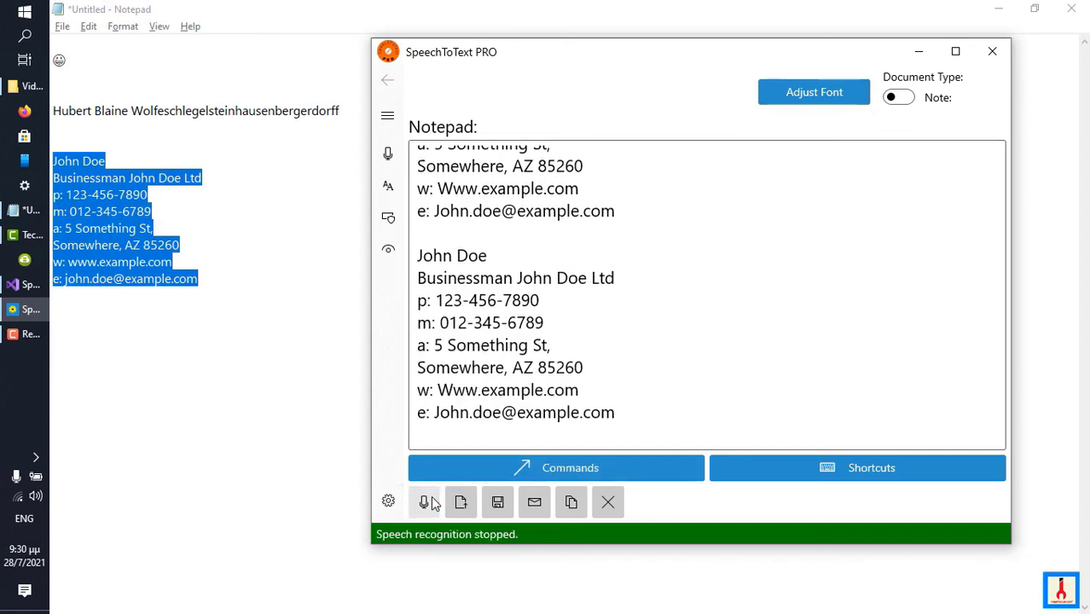